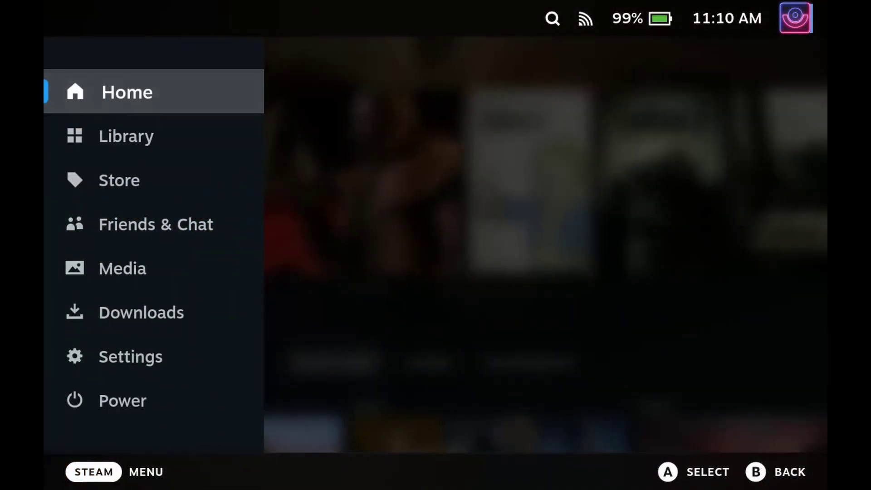
- Go to Settings > System and reach the System Update Channel row
{"action": "key", "text": "Down"}
{"action": "key", "text": "Down"}
{"action": "key", "text": "Down"}
{"action": "key", "text": "Down"}
{"action": "key", "text": "Down"}
{"action": "key", "text": "Down"}
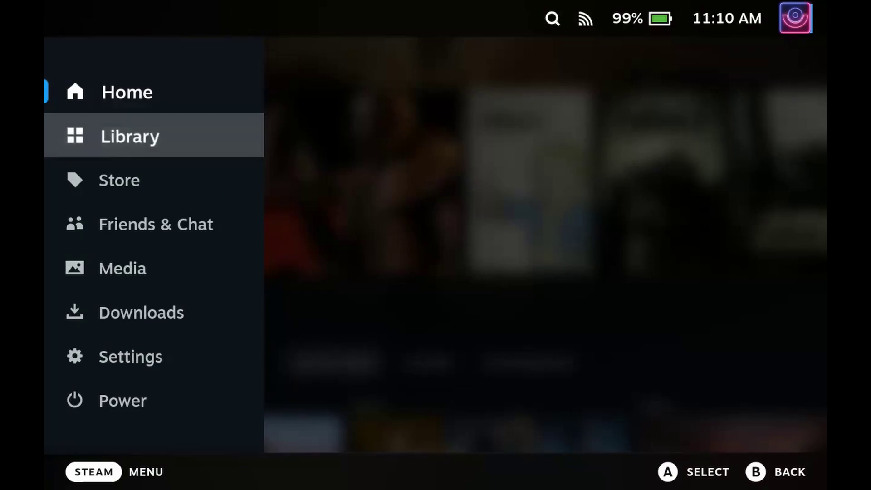
{"action": "key", "text": "Return"}
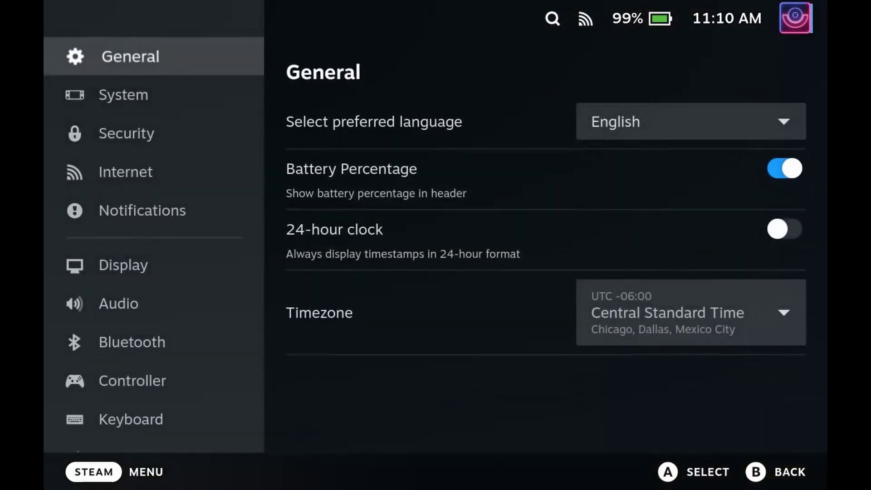
{"action": "key", "text": "Down"}
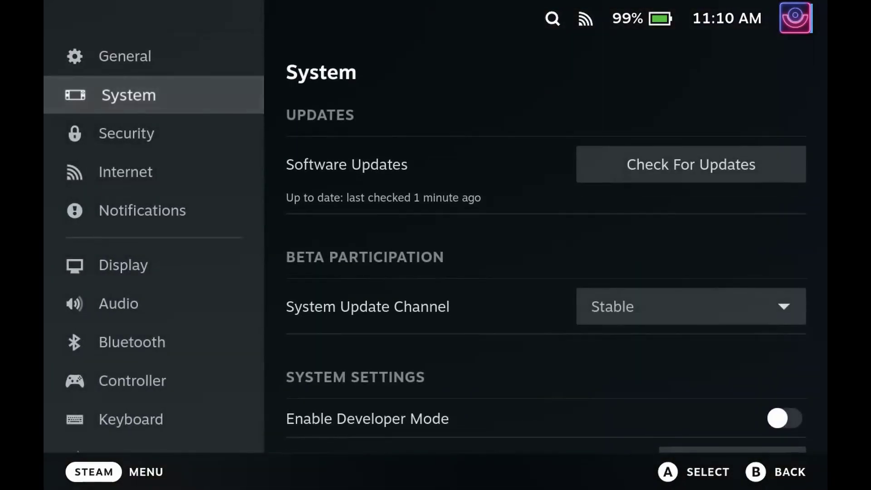
{"action": "key", "text": "Right"}
{"action": "key", "text": "Down"}
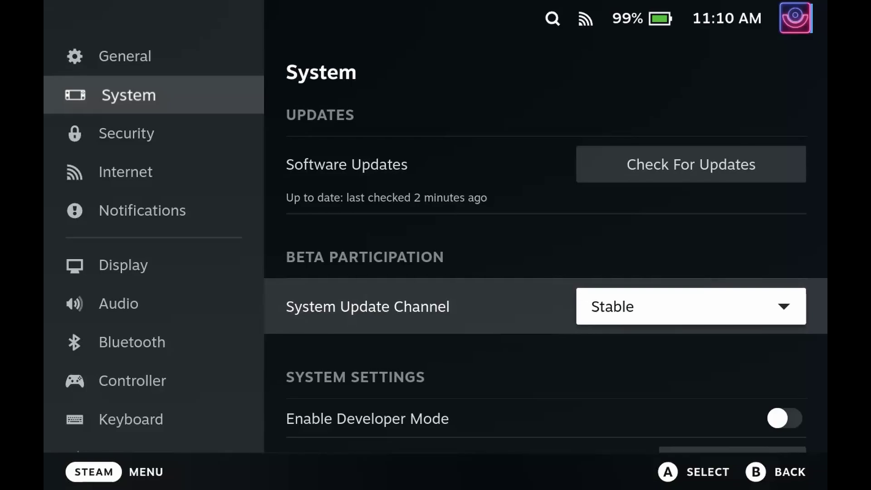
- Switch from Gaming Mode to Desktop Mode via Power, then bring Chrome to the front
{"action": "key", "text": "ctrl+1"}
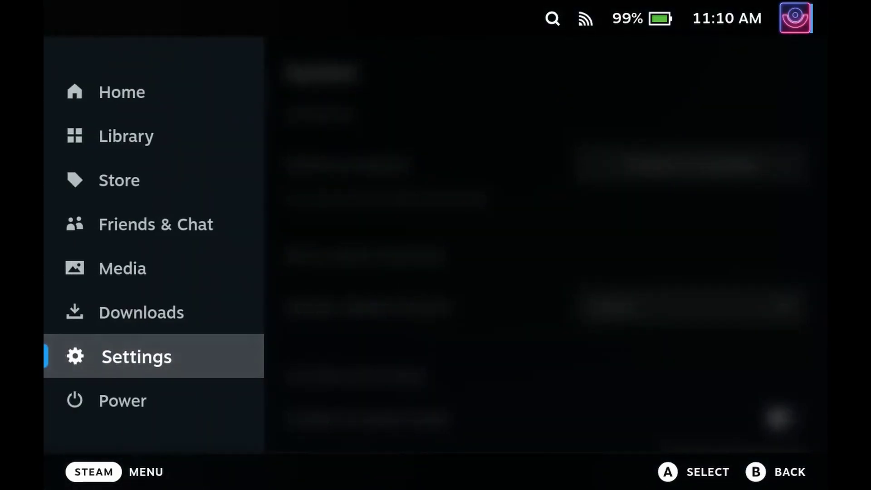
{"action": "key", "text": "Down"}
{"action": "key", "text": "Return"}
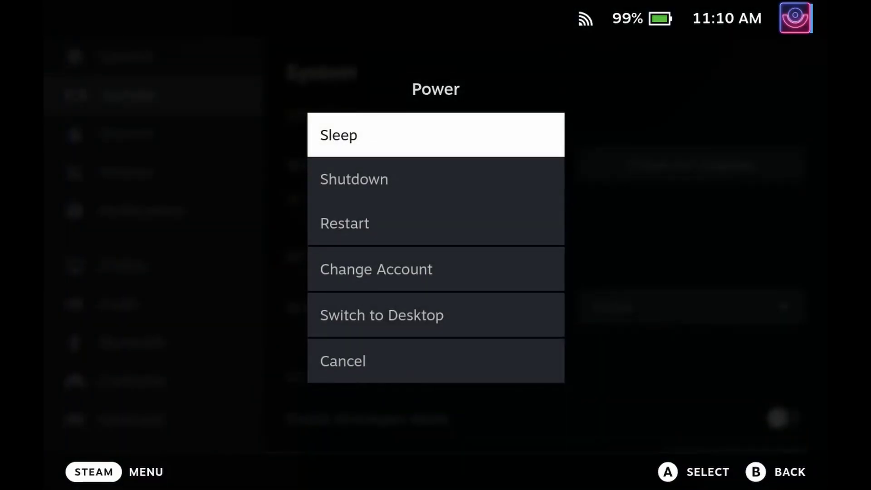
{"action": "key", "text": "Down"}
{"action": "key", "text": "Down"}
{"action": "key", "text": "Down"}
{"action": "key", "text": "Down"}
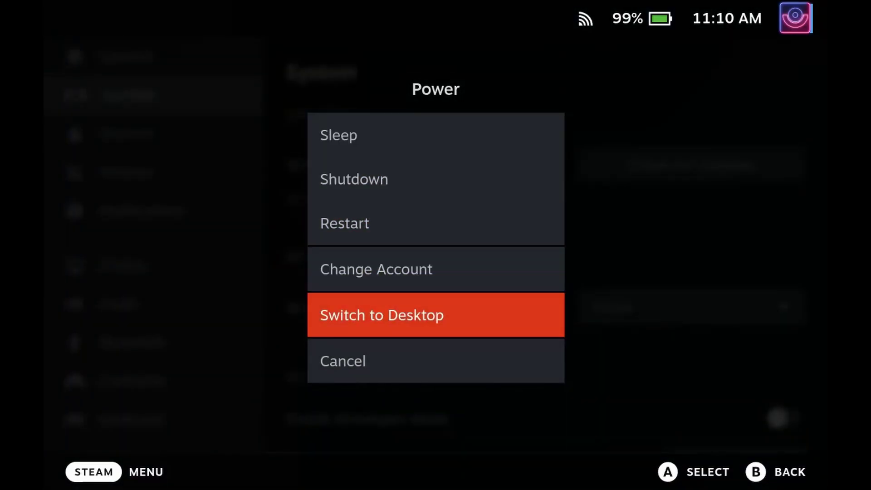
{"action": "key", "text": "Return"}
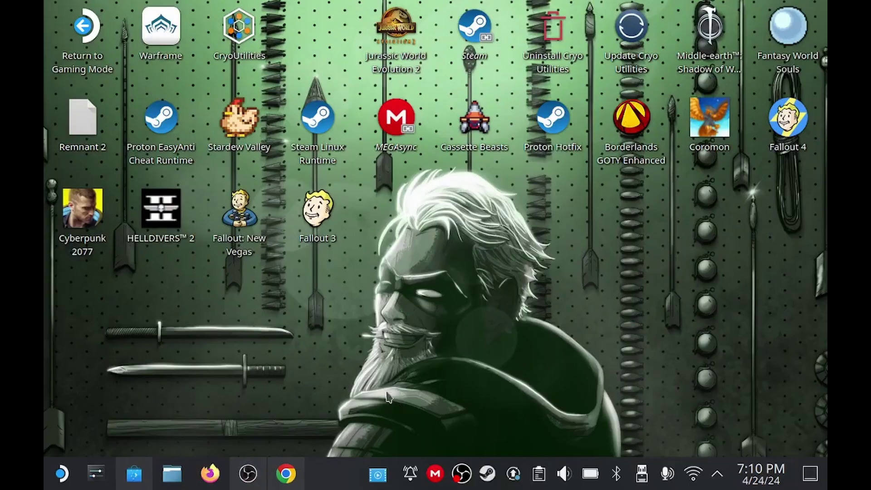
{"action": "left_click", "coordinate": [286, 474]}
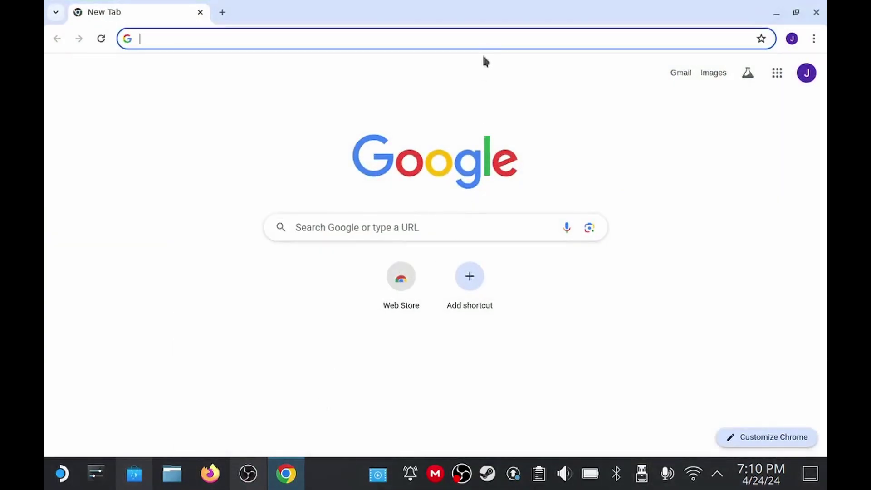
- Search Google for 'decky loader' and open the decky-loader GitHub repository
{"action": "left_click", "coordinate": [483, 39]}
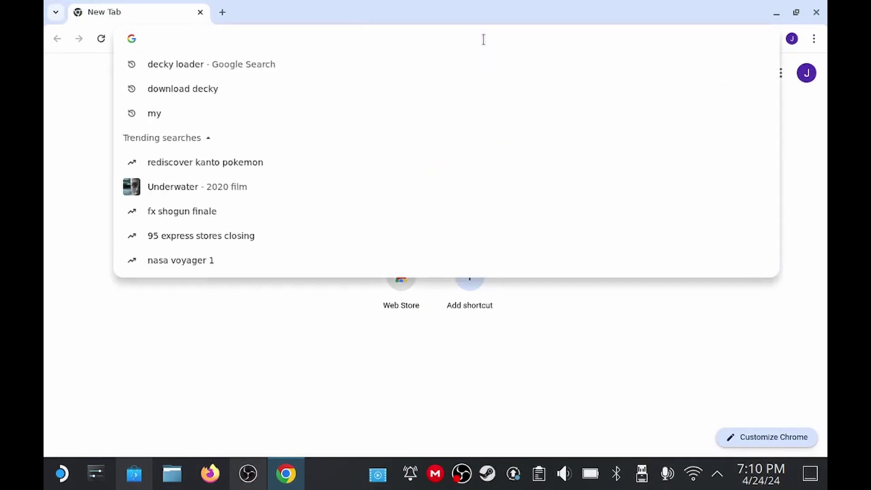
{"action": "left_click", "coordinate": [287, 70]}
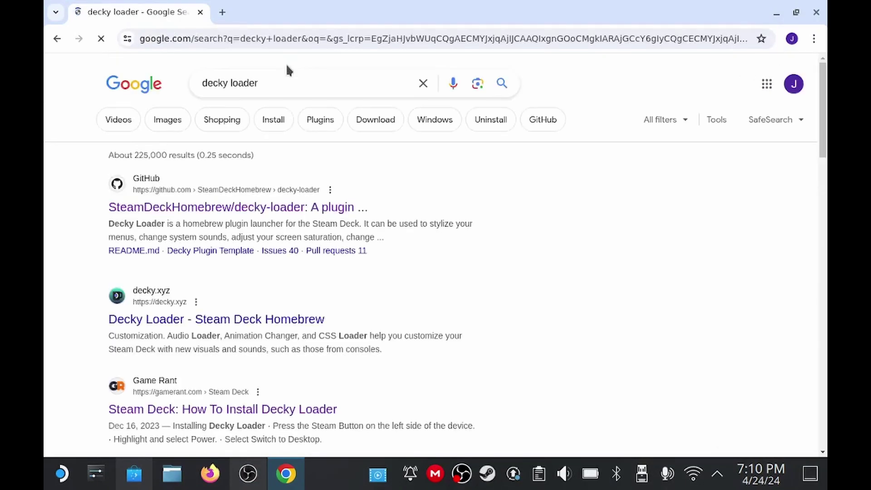
{"action": "left_click", "coordinate": [269, 216]}
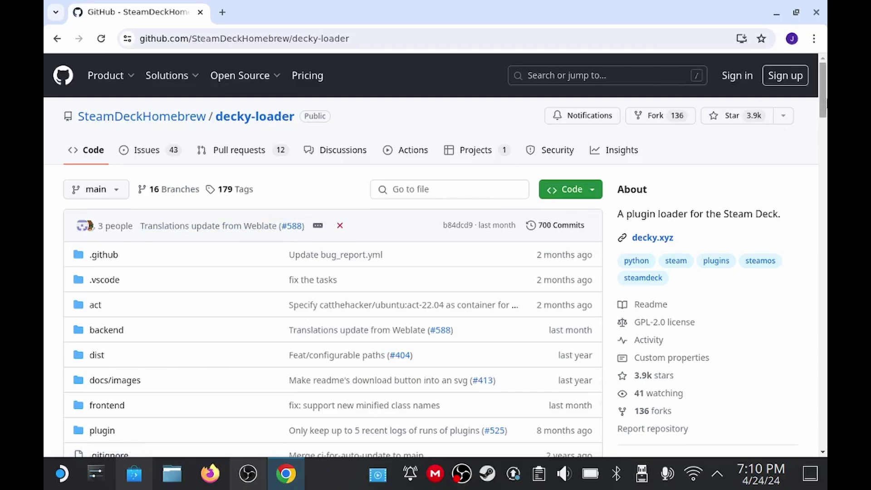
- Download decky_installer.desktop from the README and check it in the downloads list
{"action": "left_click_drag", "start_coordinate": [823, 110], "coordinate": [824, 156]}
{"action": "scroll", "coordinate": [428, 230], "scroll_direction": "down", "scroll_amount": 3}
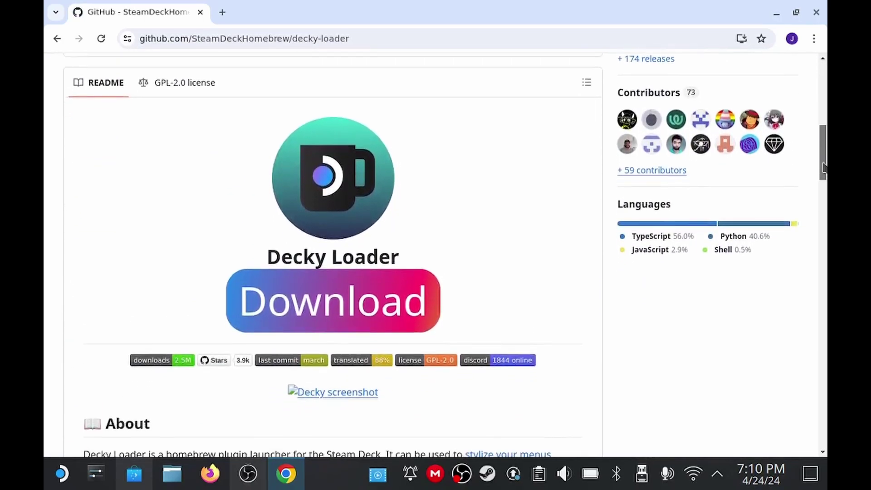
{"action": "left_click", "coordinate": [390, 275]}
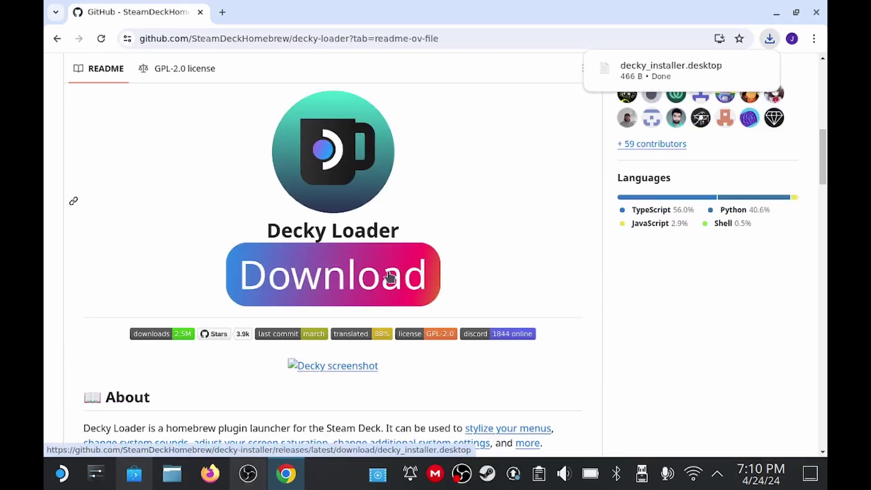
{"action": "left_click", "coordinate": [770, 39]}
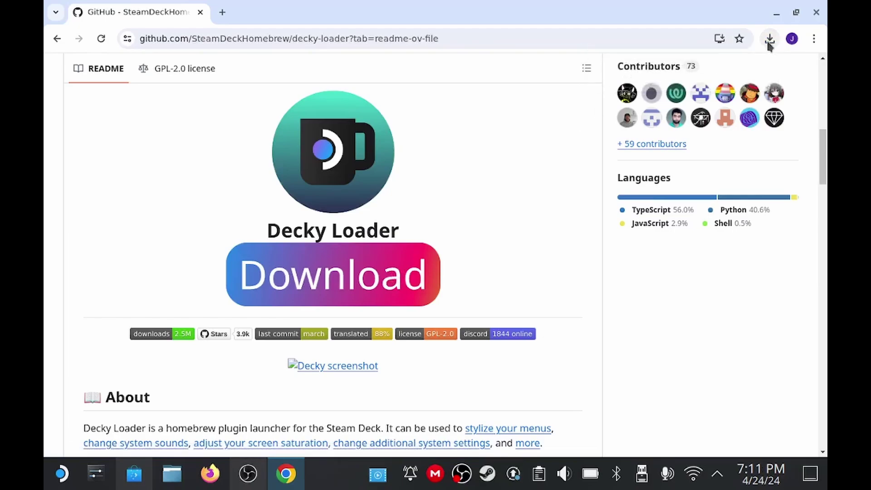
{"action": "left_click", "coordinate": [770, 39]}
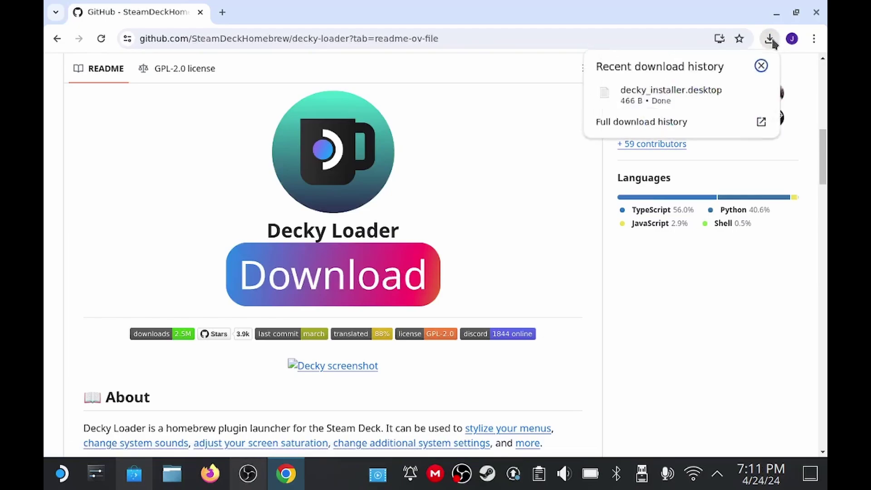
- Run decky_installer.desktop from Downloads, enter the sudo password, and choose the release branch
{"action": "left_click", "coordinate": [736, 94]}
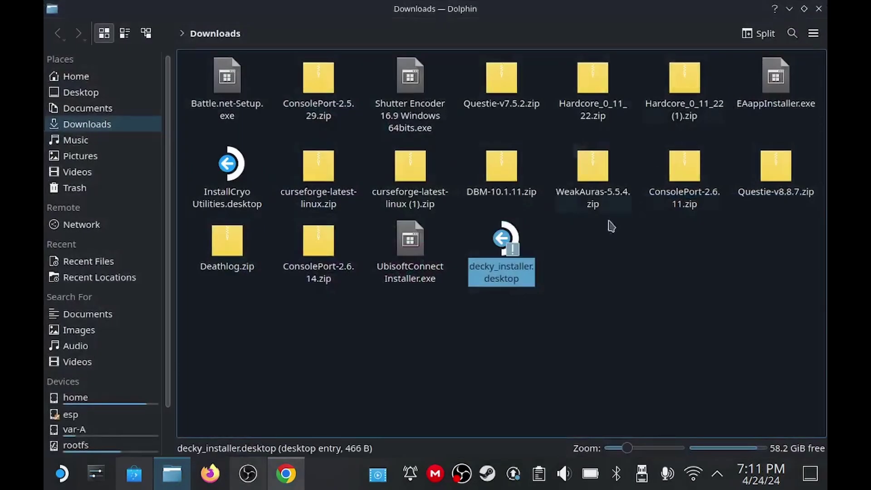
{"action": "double_click", "coordinate": [510, 254]}
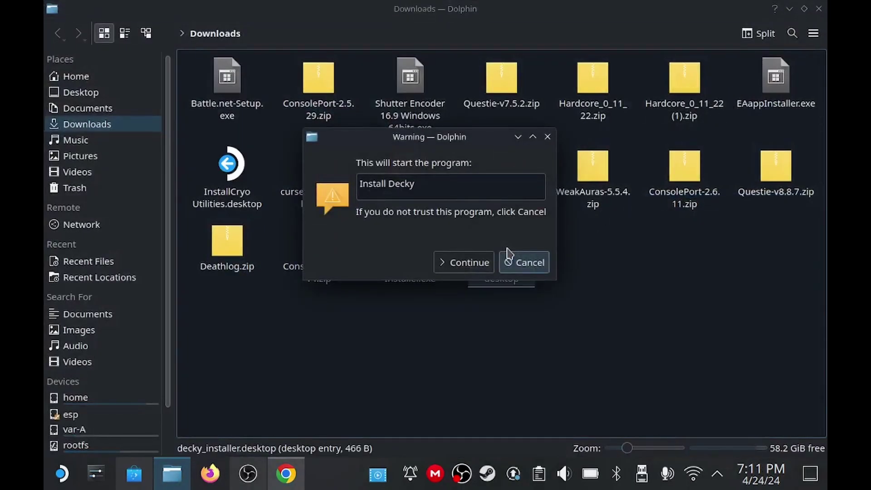
{"action": "left_click", "coordinate": [479, 262]}
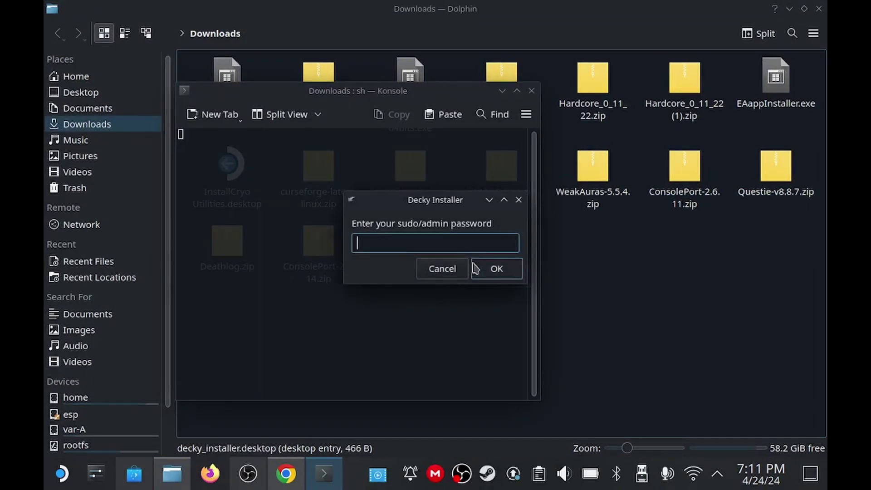
{"action": "left_click", "coordinate": [475, 269]}
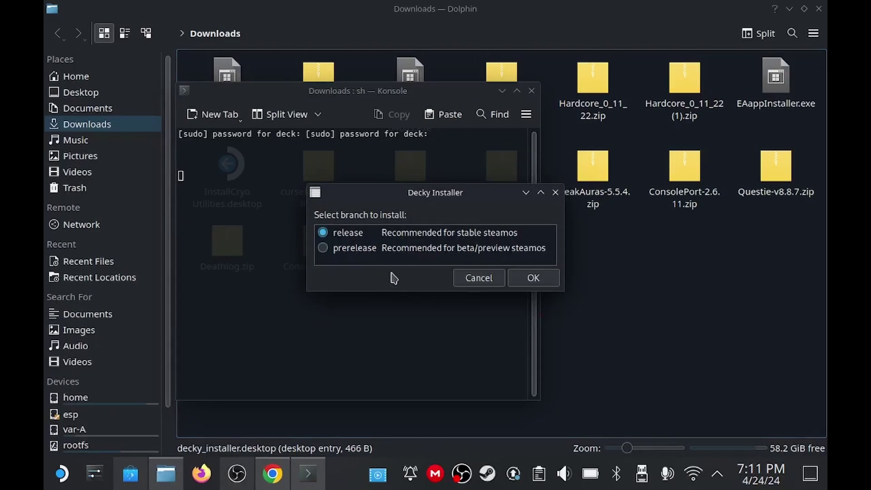
{"action": "left_click", "coordinate": [528, 279]}
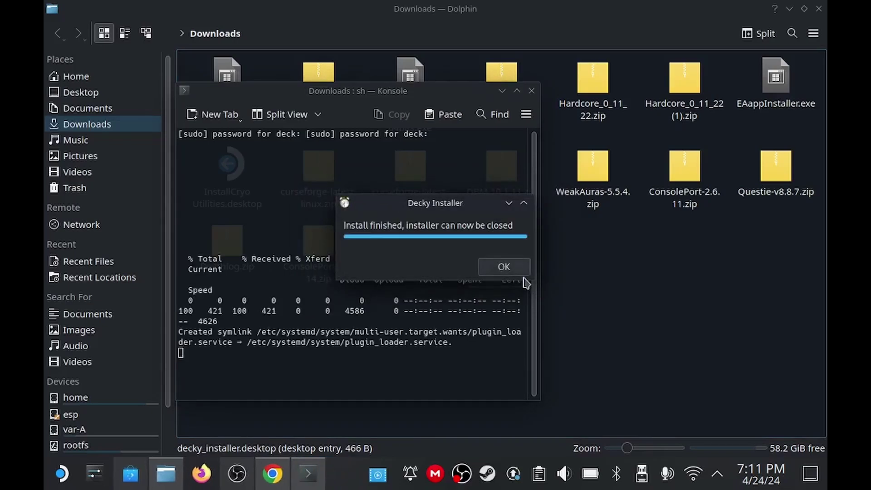
- Acknowledge the finished Decky install and close the Dolphin and Chrome windows
{"action": "left_click", "coordinate": [511, 272]}
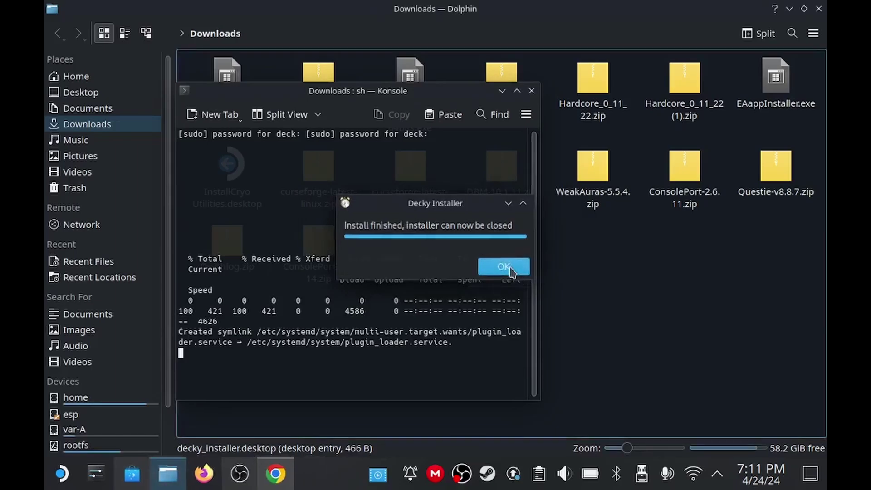
{"action": "left_click", "coordinate": [819, 9]}
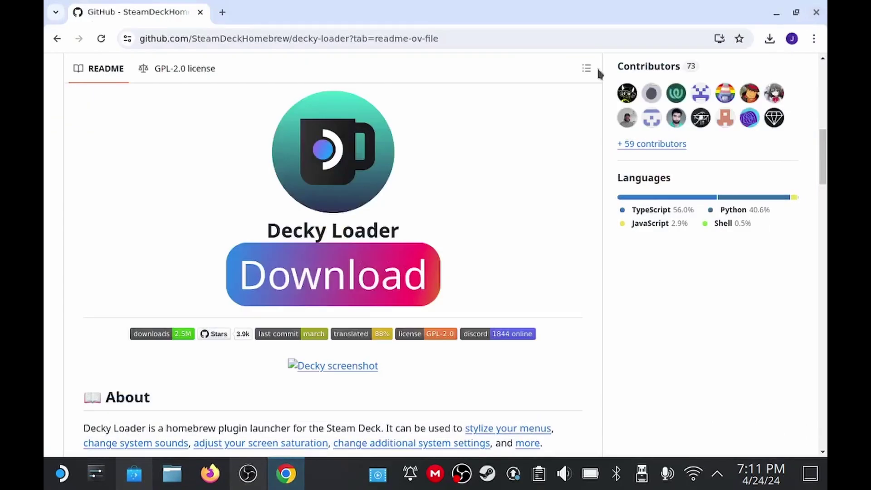
{"action": "left_click", "coordinate": [817, 12]}
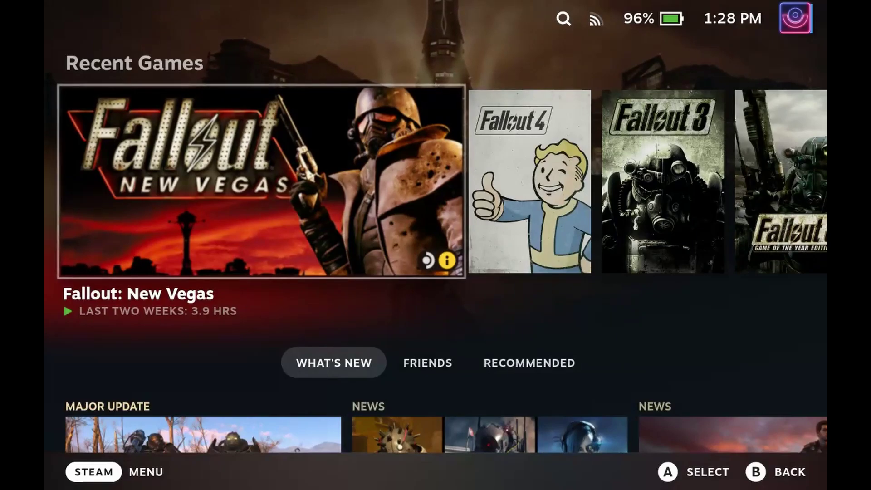
- Go to the Decky tab in Quick Access and open the Decky plugin store
{"action": "key", "text": "ctrl+2"}
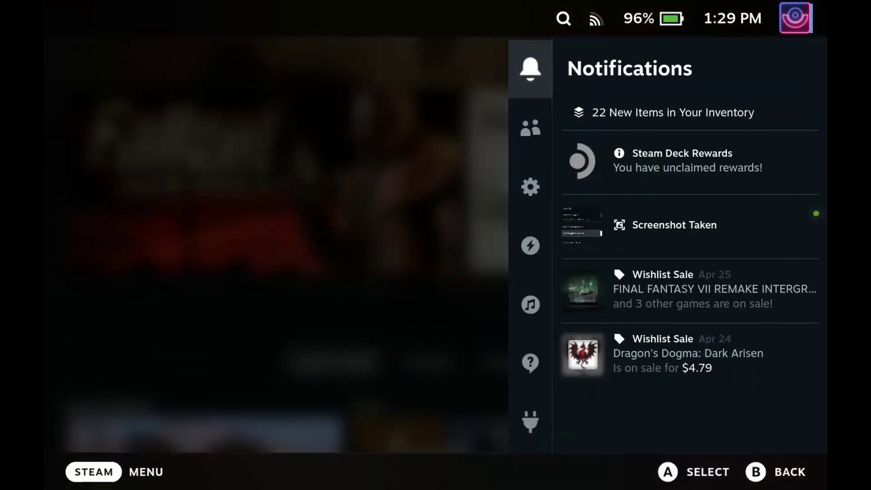
{"action": "key", "text": "Down"}
{"action": "key", "text": "Down"}
{"action": "key", "text": "Down"}
{"action": "key", "text": "Down"}
{"action": "key", "text": "Down"}
{"action": "key", "text": "Down"}
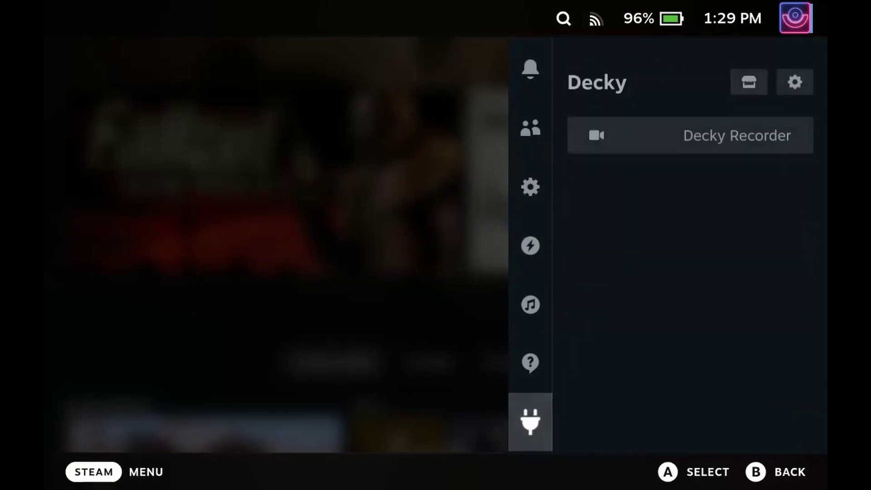
{"action": "key", "text": "Right"}
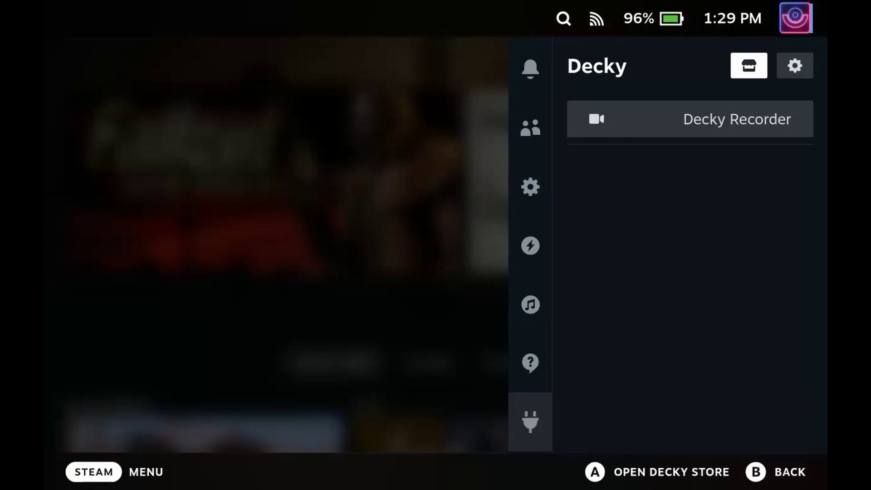
{"action": "key", "text": "Return"}
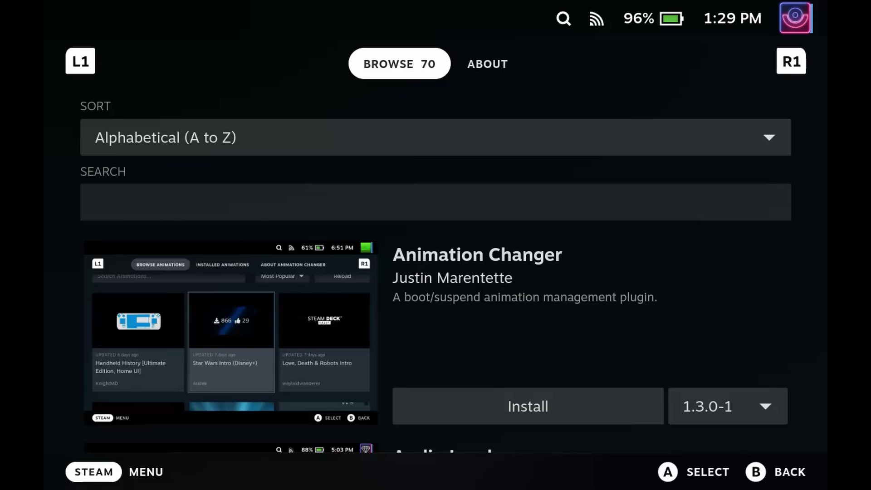
- Browse down the Decky store's plugin list, then reopen the Decky side panel
{"action": "key", "text": "Down"}
{"action": "key", "text": "Down"}
{"action": "key", "text": "Down"}
{"action": "key", "text": "Down"}
{"action": "key", "text": "Down"}
{"action": "key", "text": "Down"}
{"action": "key", "text": "Down"}
{"action": "key", "text": "Down"}
{"action": "key", "text": "Down"}
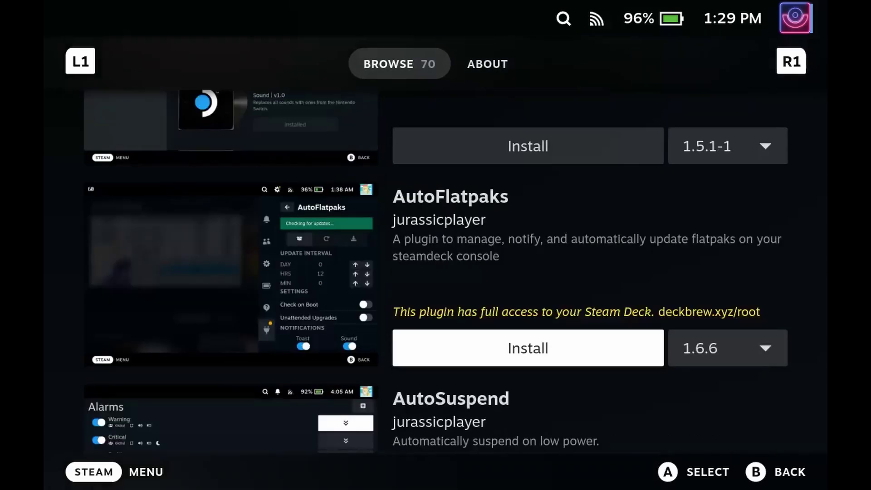
{"action": "key", "text": "Down"}
{"action": "key", "text": "Down"}
{"action": "key", "text": "Down"}
{"action": "key", "text": "Down"}
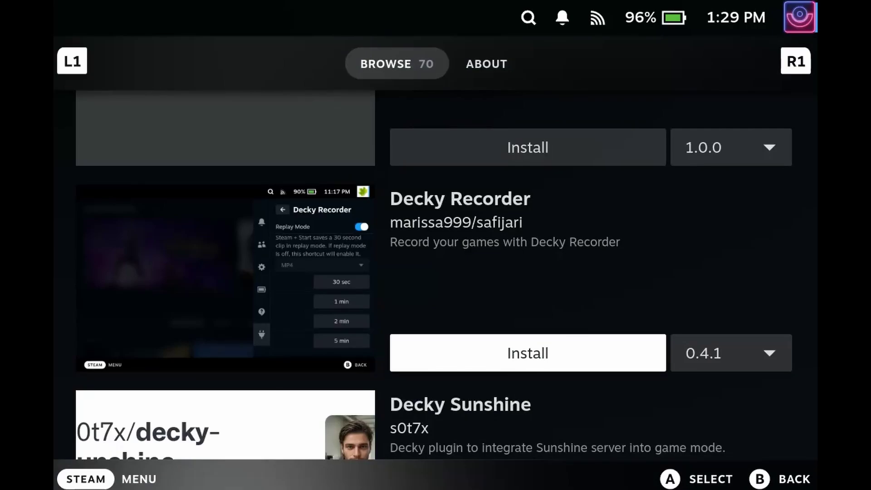
{"action": "key", "text": "ctrl+2"}
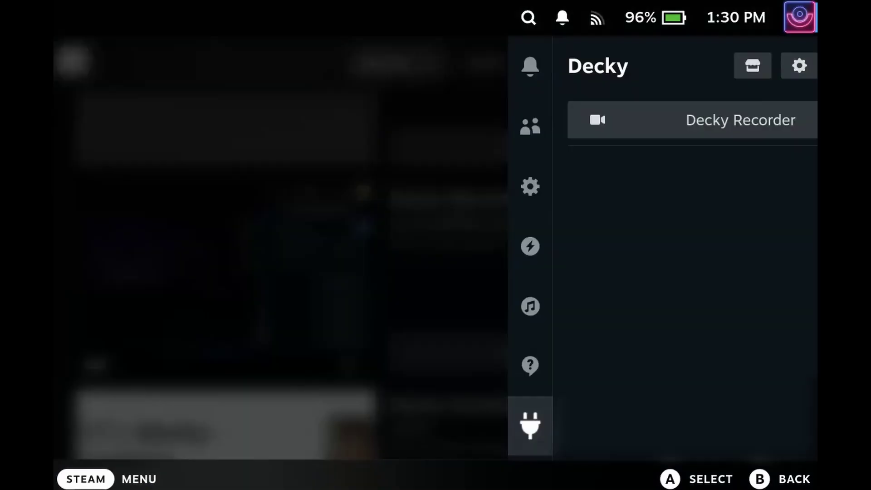
- Open Decky Recorder's settings and check Replay Mode, Stop Recording and the save folder
{"action": "left_click", "coordinate": [693, 119]}
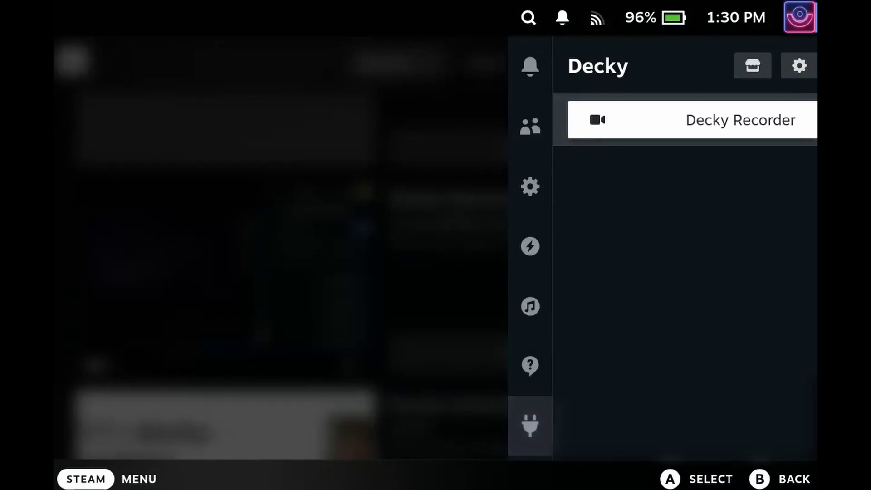
{"action": "key", "text": "Return"}
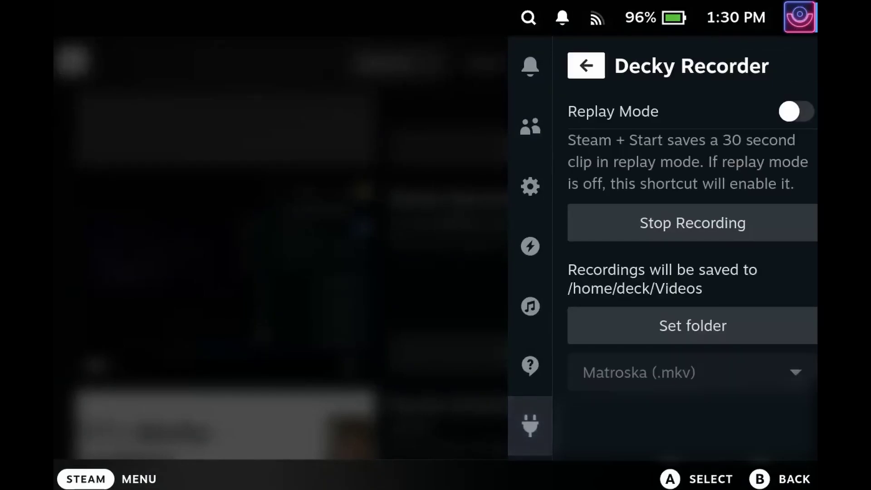
{"action": "left_click", "coordinate": [681, 111]}
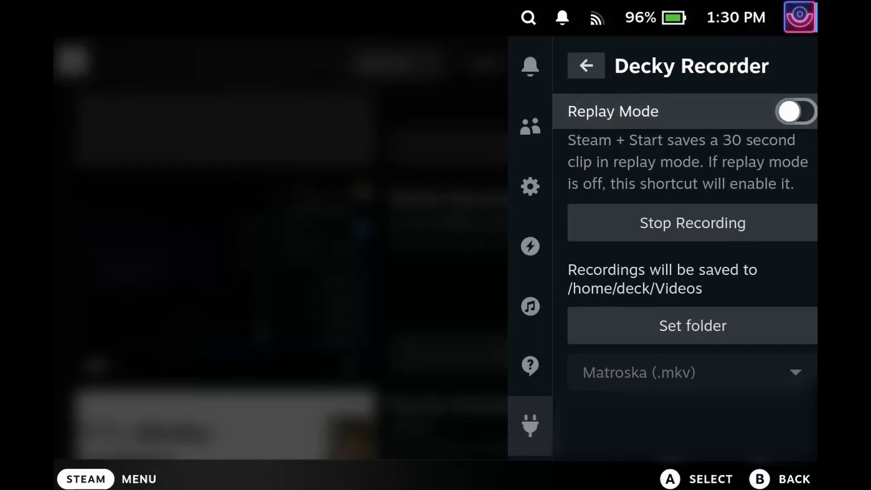
{"action": "left_click", "coordinate": [692, 223]}
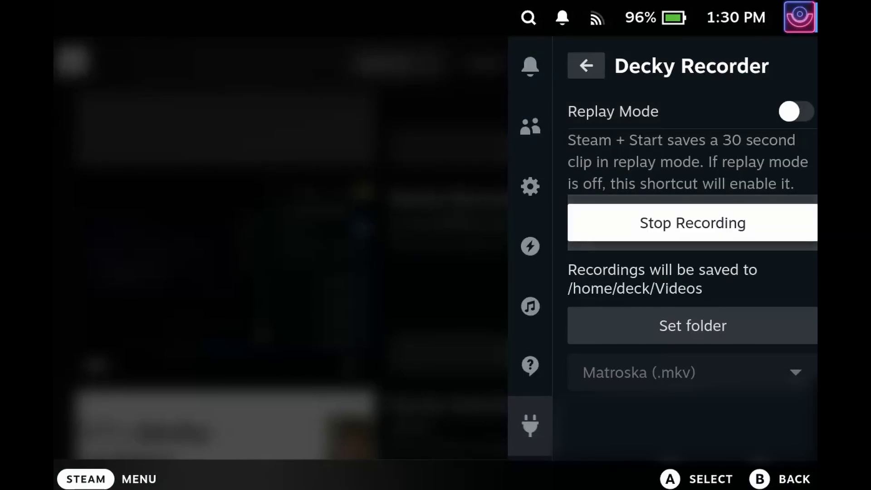
{"action": "left_click", "coordinate": [693, 326]}
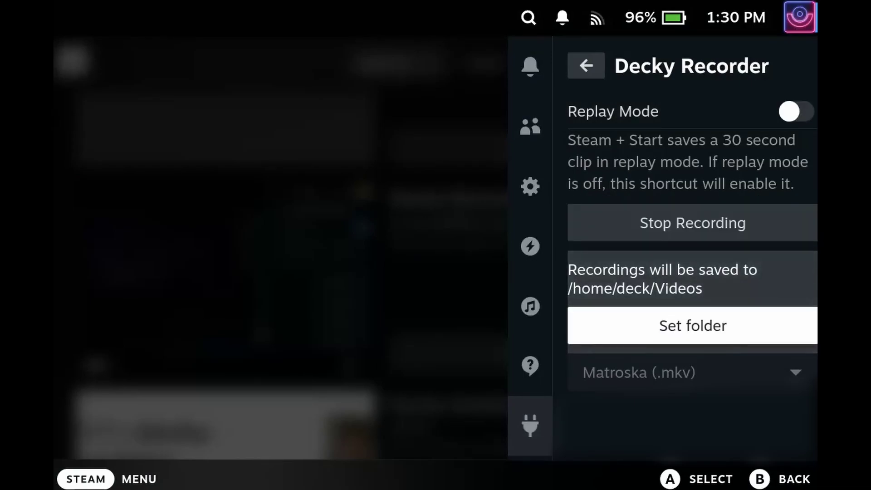
{"action": "key", "text": "Return"}
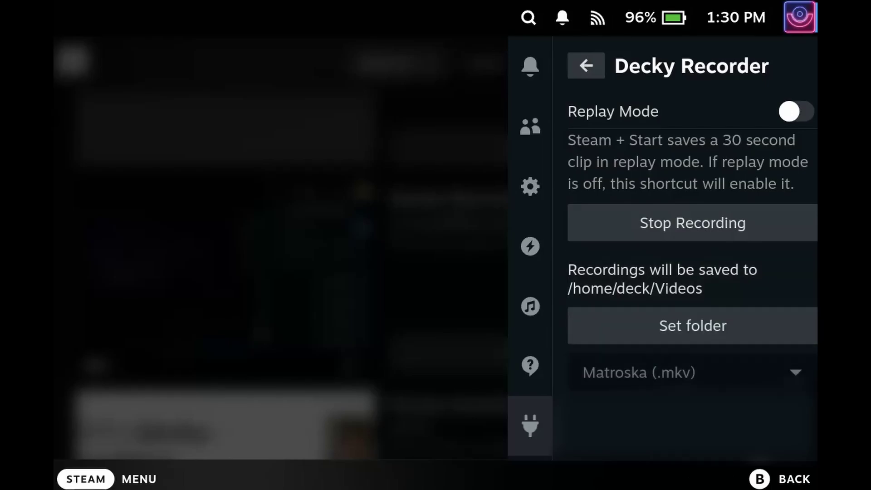
{"action": "left_click", "coordinate": [693, 223]}
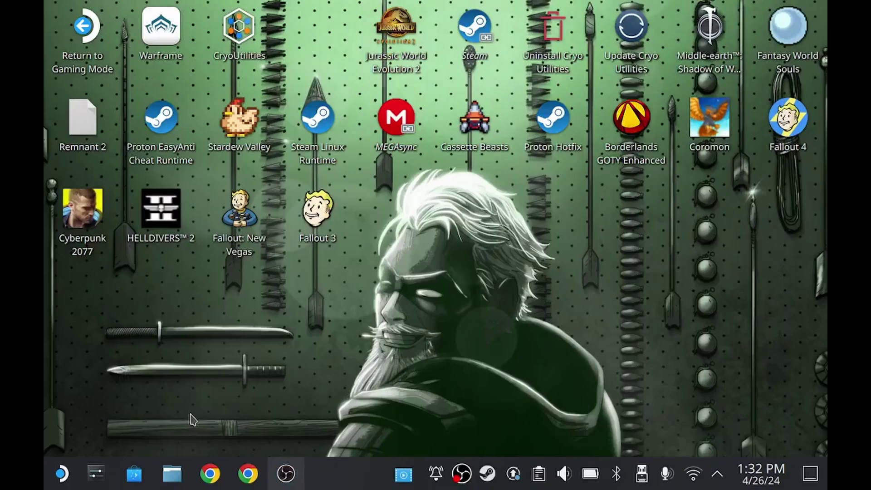
- Open Dolphin and list all Videos, showing the Decky-Recorder .mkv recordings
{"action": "left_click", "coordinate": [176, 483]}
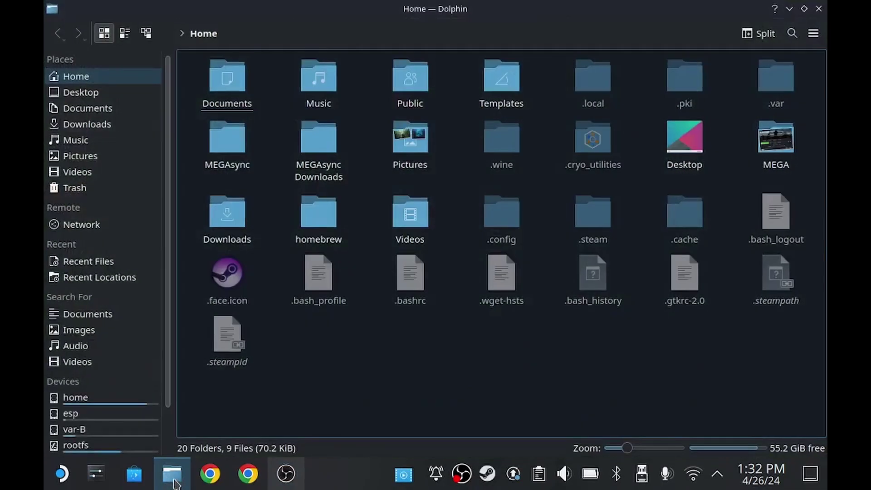
{"action": "left_click", "coordinate": [83, 362]}
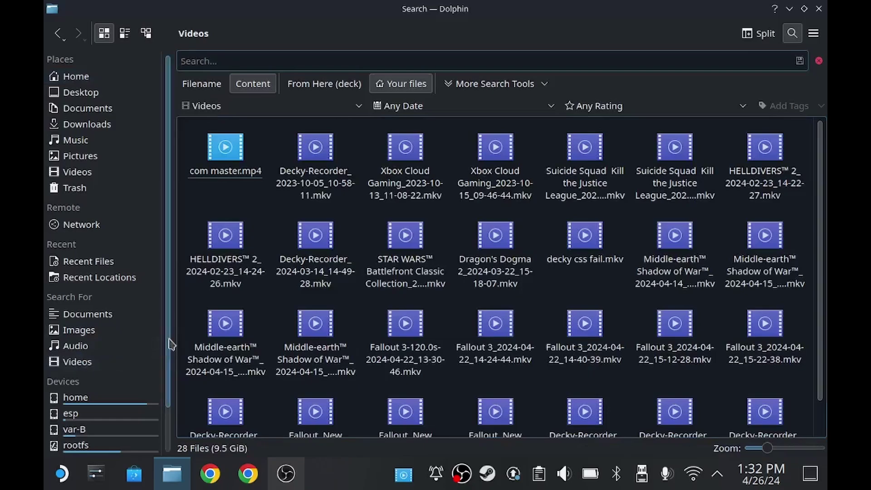
{"action": "left_click_drag", "start_coordinate": [822, 209], "coordinate": [816, 281]}
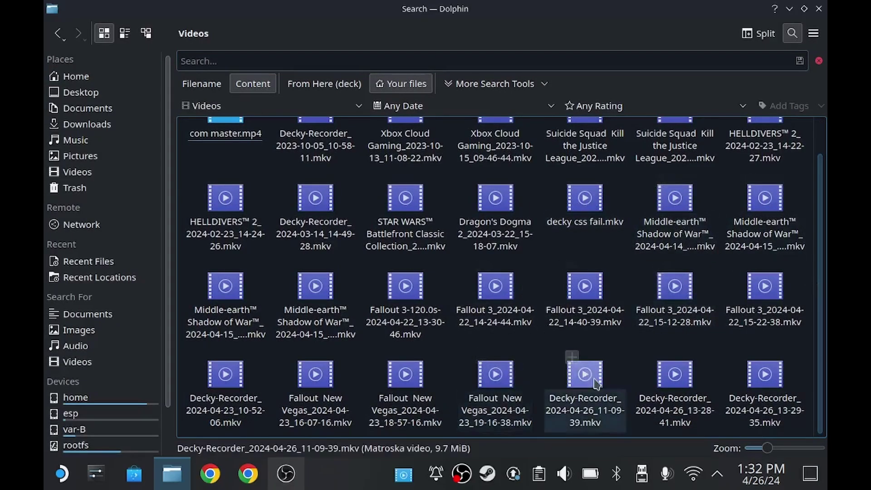
{"action": "double_click", "coordinate": [757, 400]}
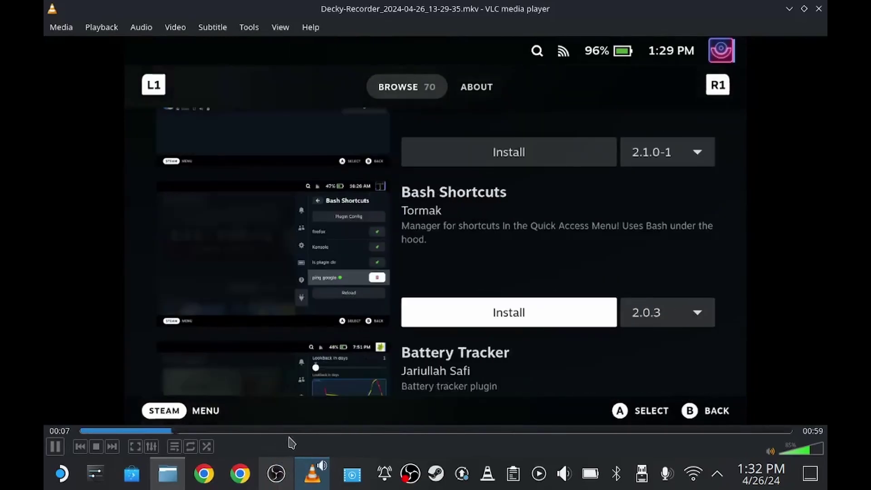
{"action": "left_click", "coordinate": [303, 432]}
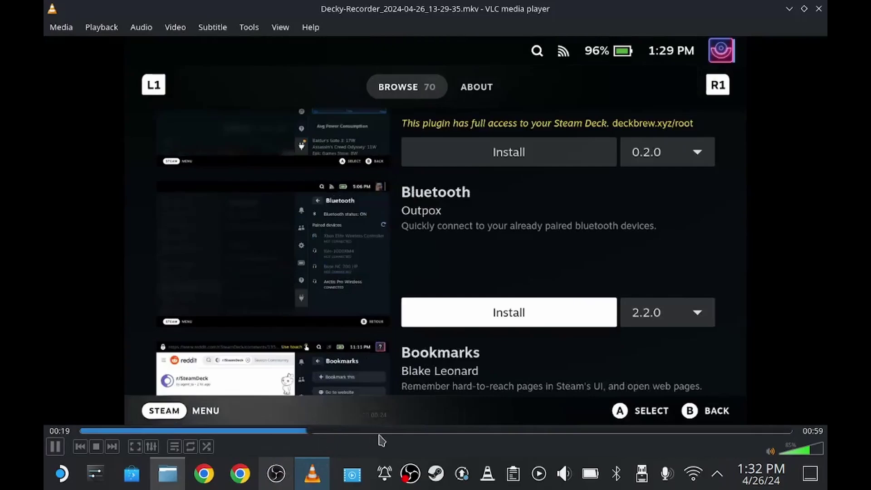
{"action": "left_click", "coordinate": [380, 434]}
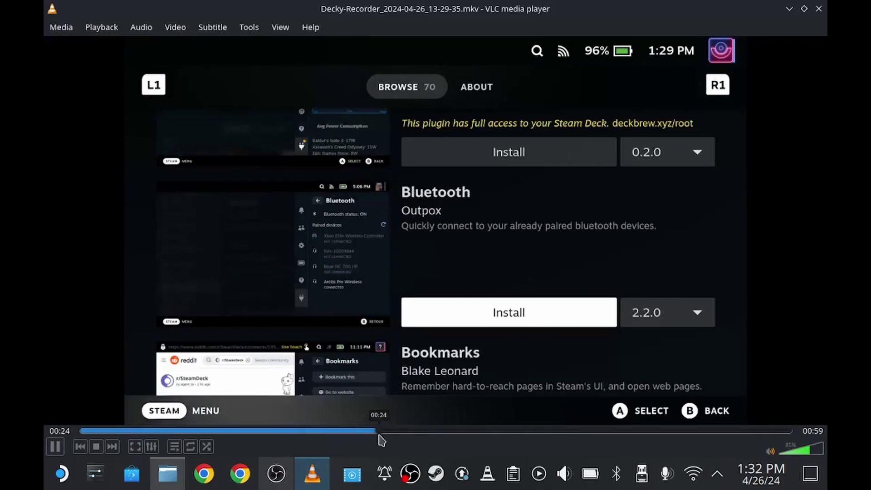
{"action": "left_click", "coordinate": [820, 8]}
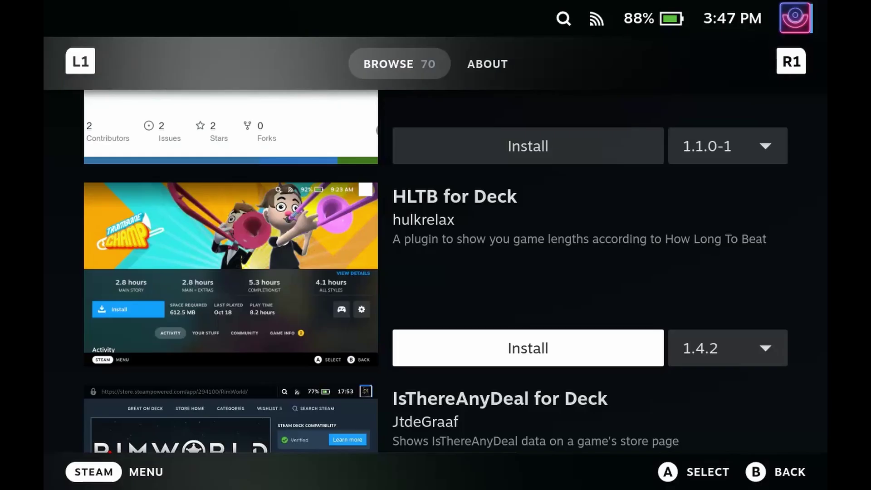
- Install HLTB for Deck 1.4.2 and find it in the Decky panel's plugin list
{"action": "key", "text": "Return"}
{"action": "key", "text": "Return"}
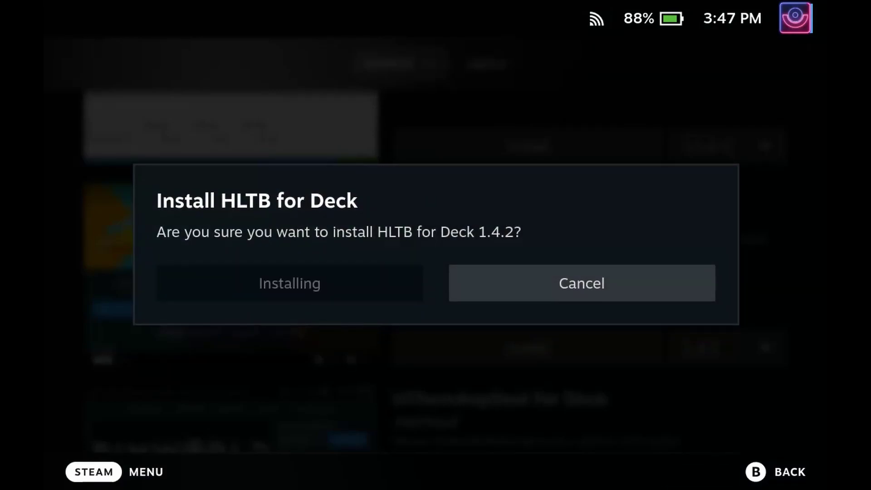
{"action": "key", "text": "ctrl+2"}
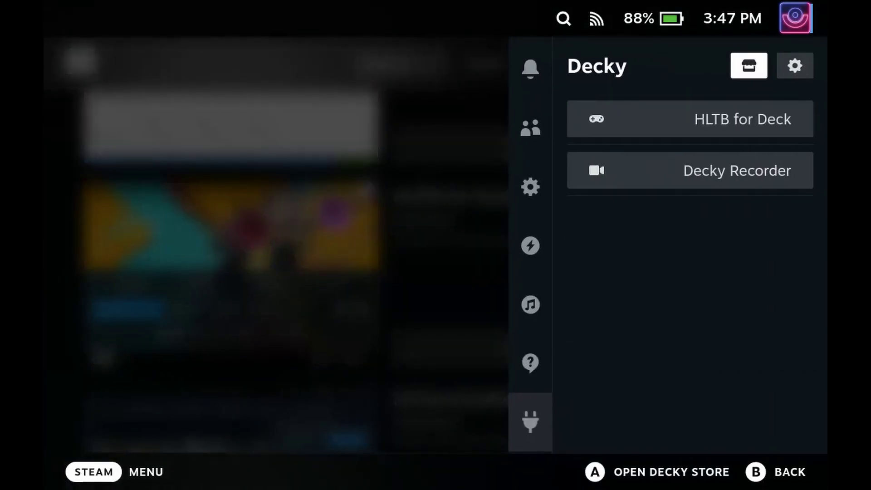
{"action": "key", "text": "Right"}
{"action": "key", "text": "Left"}
{"action": "key", "text": "Down"}
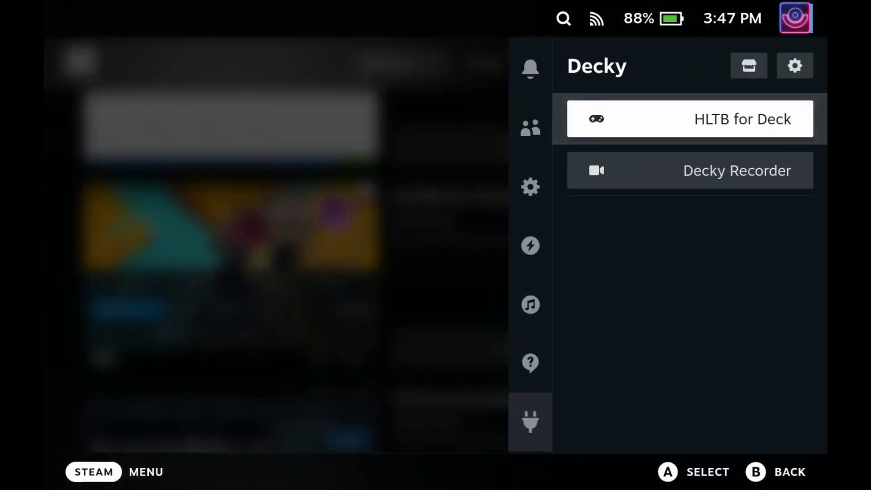
- Open the Steam Library and move down to Fallout 4
{"action": "key", "text": "super"}
{"action": "key", "text": "Down"}
{"action": "key", "text": "Return"}
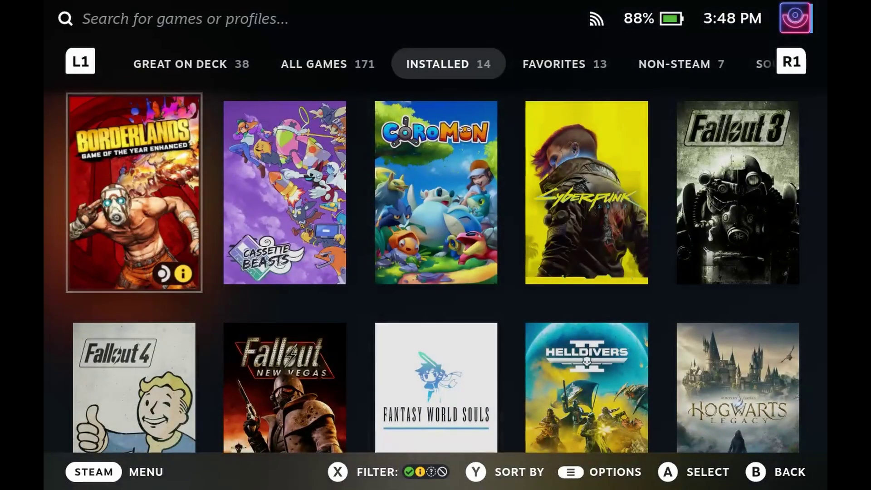
{"action": "key", "text": "Down"}
- Read Fallout 4's How Long To Beat details (27 hours main story), then close them
{"action": "key", "text": "Return"}
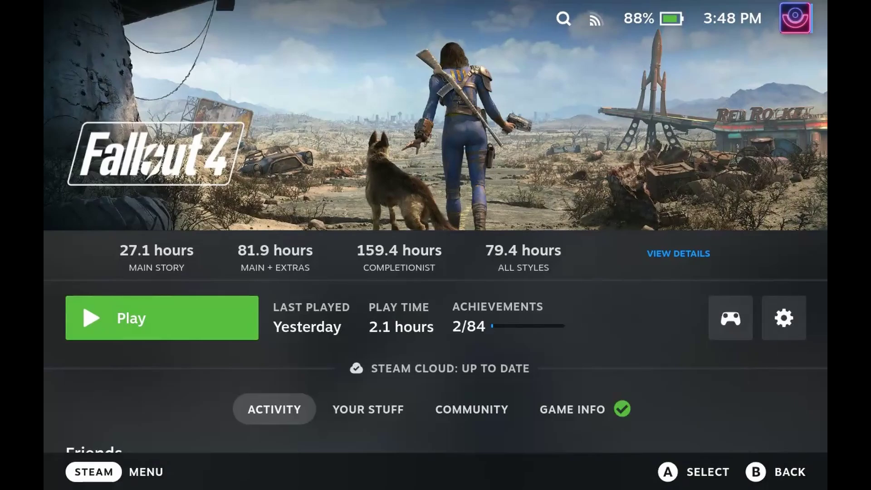
{"action": "key", "text": "Return"}
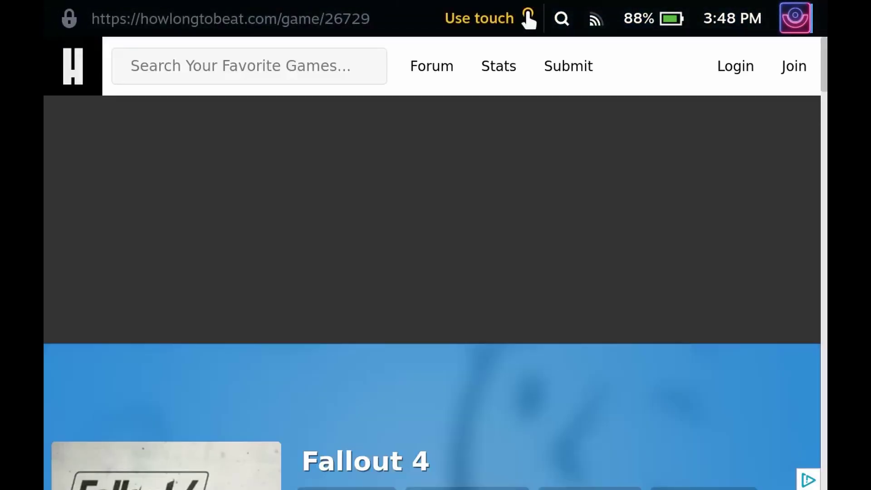
{"action": "scroll", "coordinate": [436, 272], "scroll_direction": "down", "scroll_amount": 10}
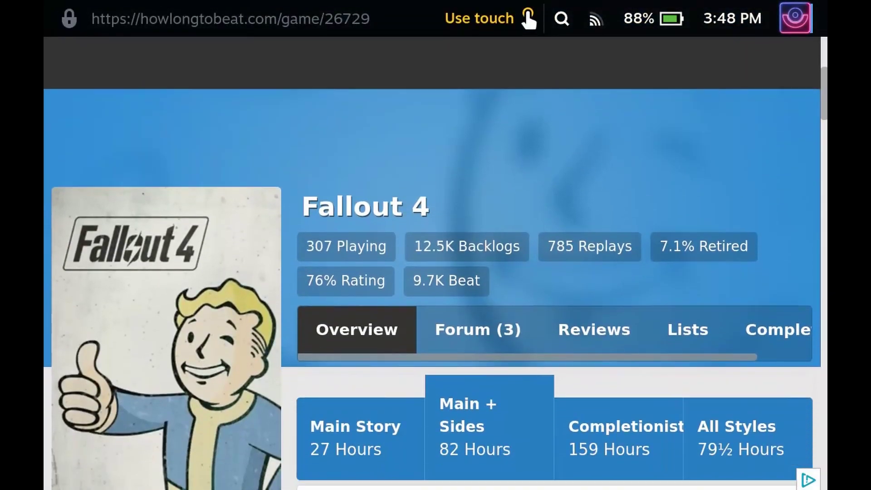
{"action": "scroll", "coordinate": [436, 264], "scroll_direction": "down", "scroll_amount": 3}
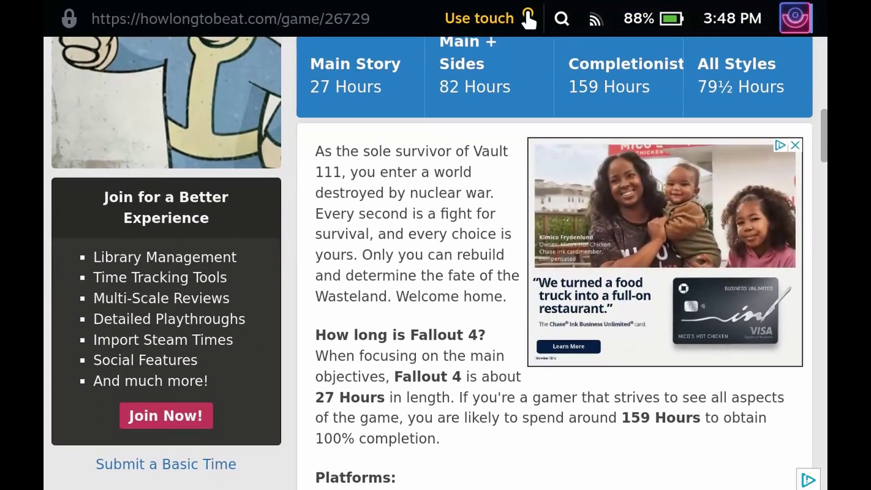
{"action": "scroll", "coordinate": [436, 263], "scroll_direction": "up", "scroll_amount": 2}
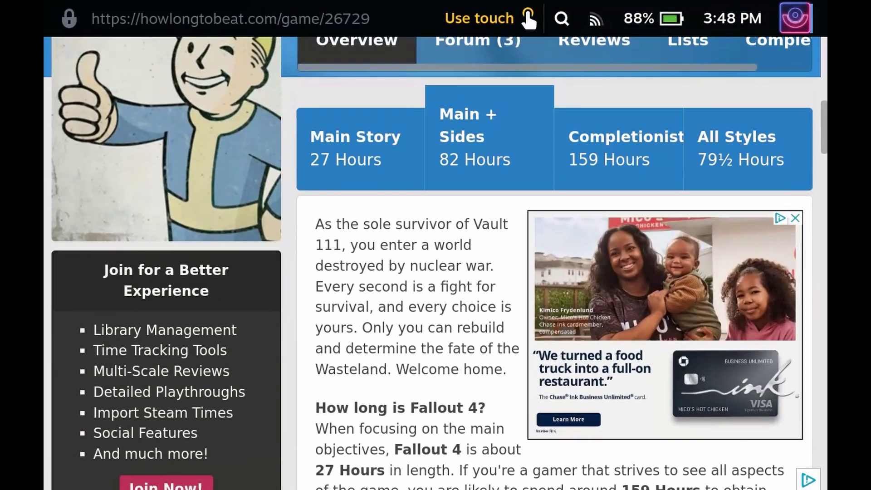
{"action": "scroll", "coordinate": [436, 258], "scroll_direction": "down", "scroll_amount": 4}
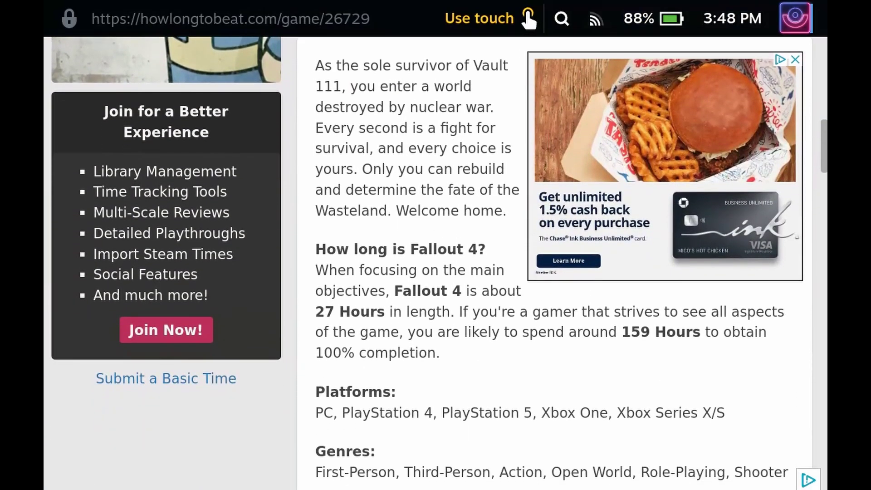
{"action": "scroll", "coordinate": [436, 261], "scroll_direction": "down", "scroll_amount": 4}
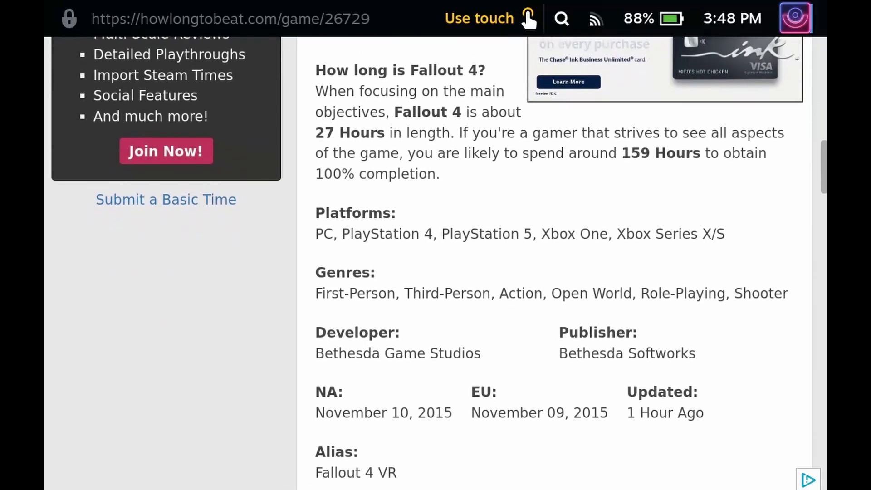
{"action": "scroll", "coordinate": [435, 261], "scroll_direction": "up", "scroll_amount": 9}
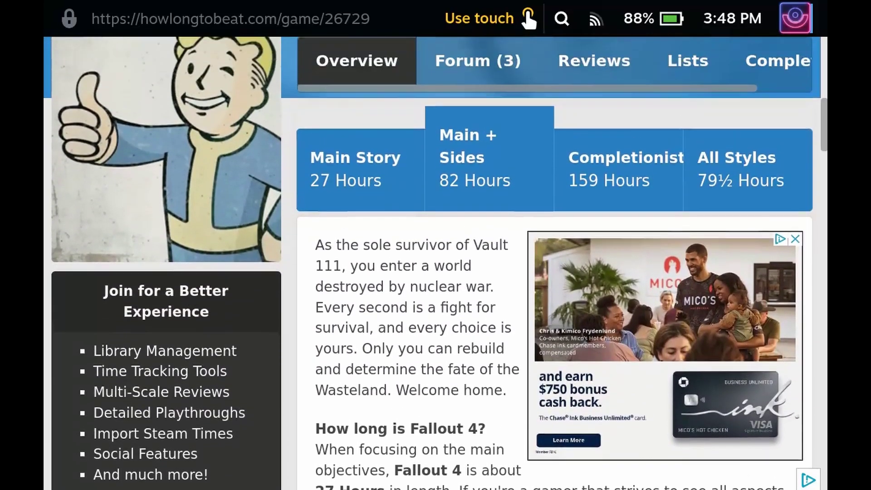
{"action": "scroll", "coordinate": [435, 261], "scroll_direction": "up", "scroll_amount": 3}
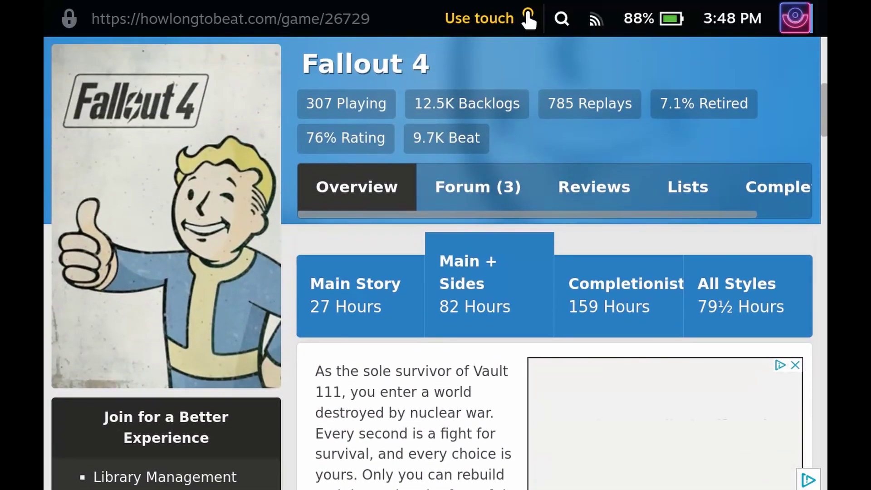
{"action": "key", "text": "Escape"}
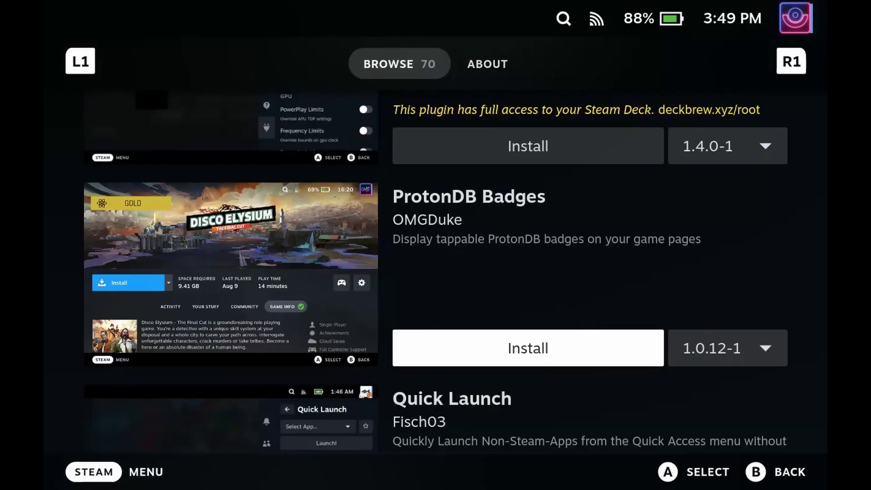
- Install ProtonDB Badges 1.0.12-1, then open the library's Installed games grid
{"action": "key", "text": "Return"}
{"action": "key", "text": "Return"}
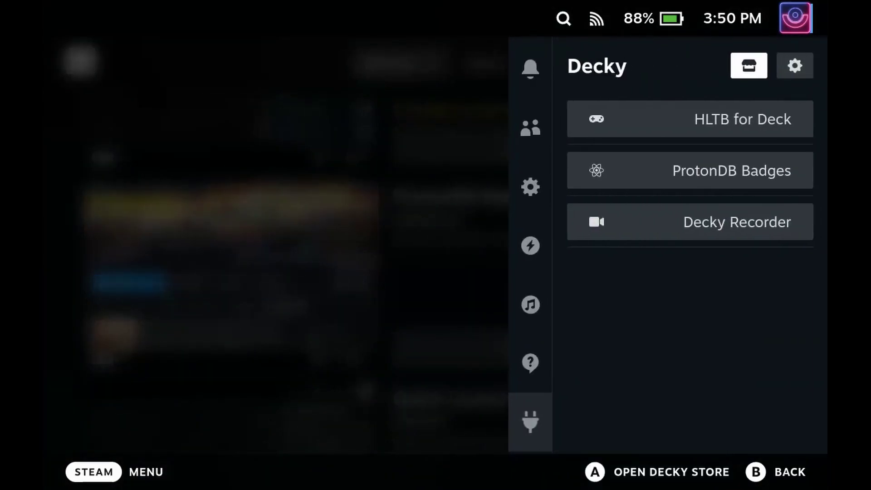
{"action": "key", "text": "super"}
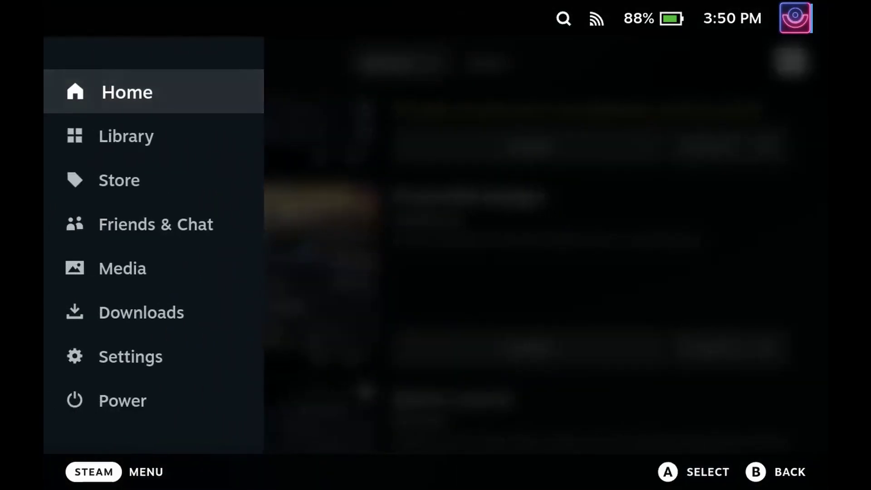
{"action": "key", "text": "Down"}
{"action": "key", "text": "Return"}
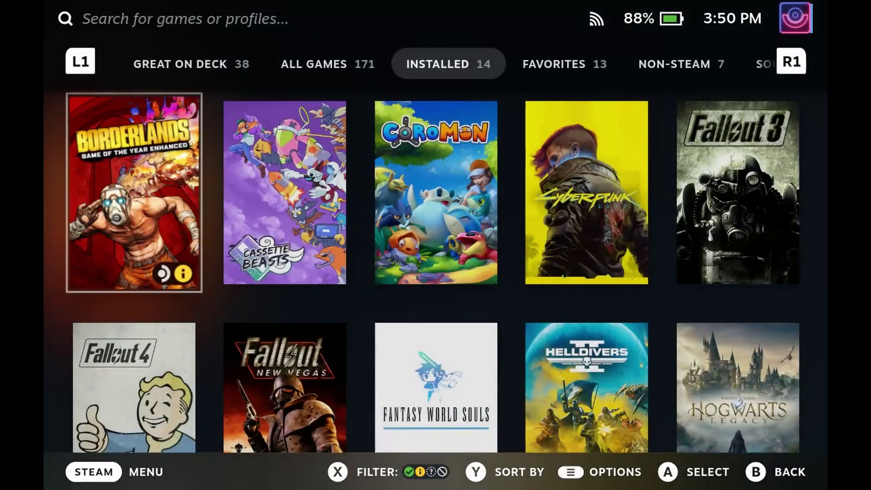
- Open Borderlands' GOLD ProtonDB page, browse its 17 Steam Deck reports, then return to the game page
{"action": "key", "text": "Return"}
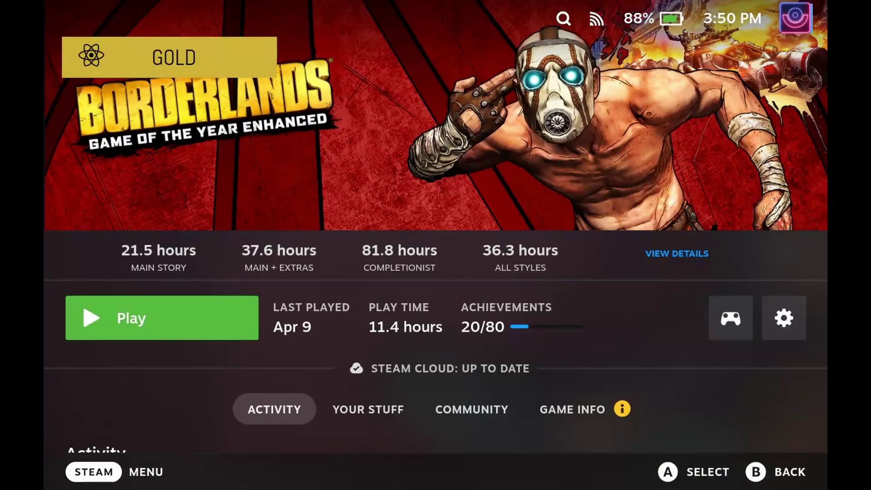
{"action": "key", "text": "Return"}
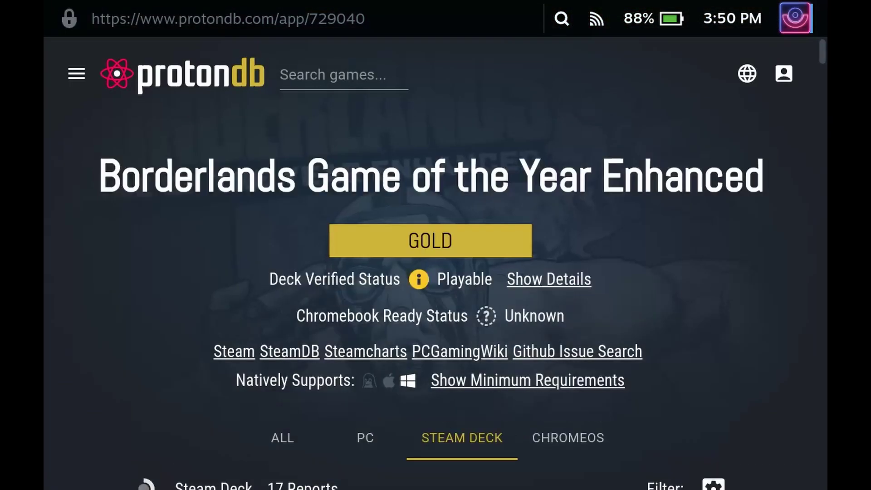
{"action": "scroll", "coordinate": [435, 263], "scroll_direction": "down", "scroll_amount": 5}
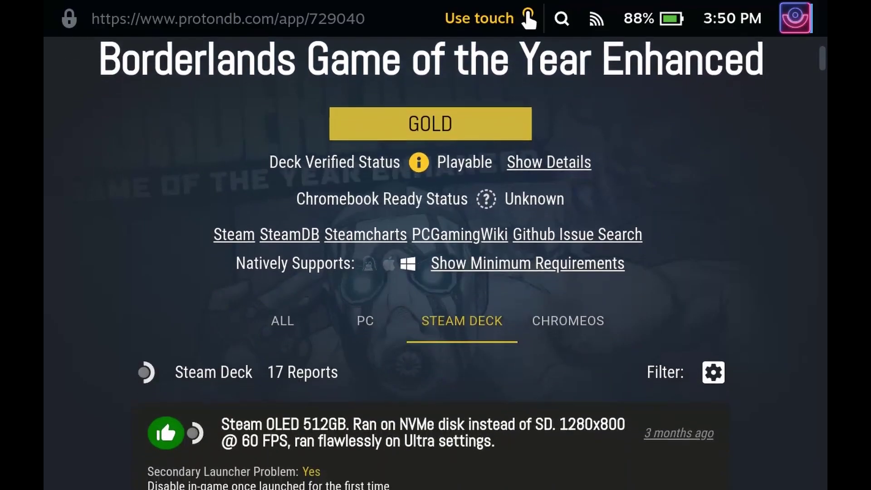
{"action": "scroll", "coordinate": [435, 263], "scroll_direction": "down", "scroll_amount": 3}
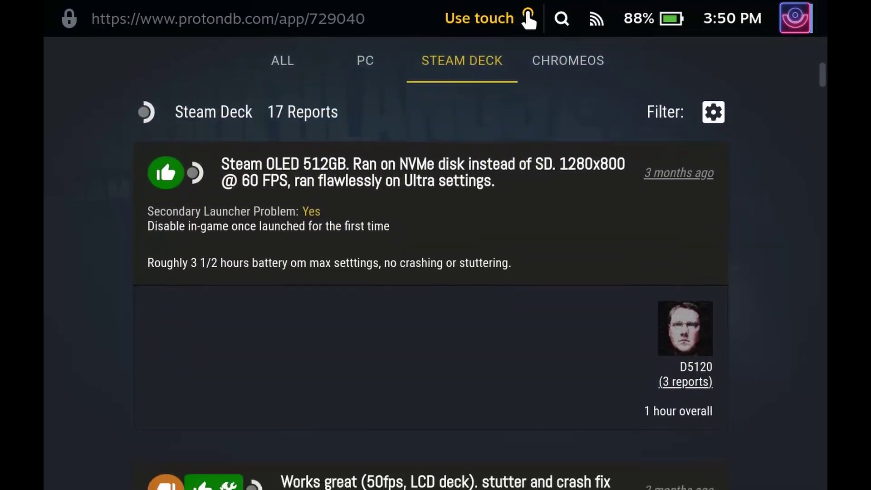
{"action": "scroll", "coordinate": [436, 264], "scroll_direction": "up", "scroll_amount": 3}
{"action": "scroll", "coordinate": [436, 264], "scroll_direction": "up", "scroll_amount": 1}
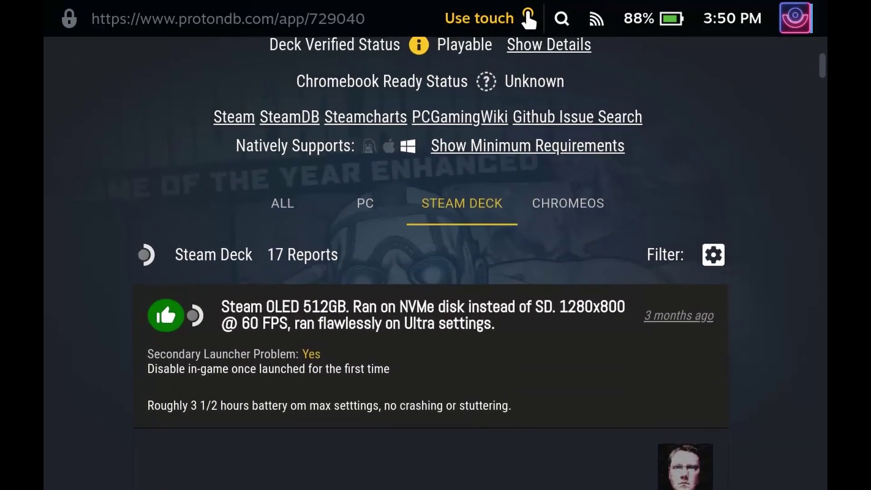
{"action": "scroll", "coordinate": [435, 263], "scroll_direction": "down", "scroll_amount": 1}
{"action": "scroll", "coordinate": [435, 263], "scroll_direction": "down", "scroll_amount": 1}
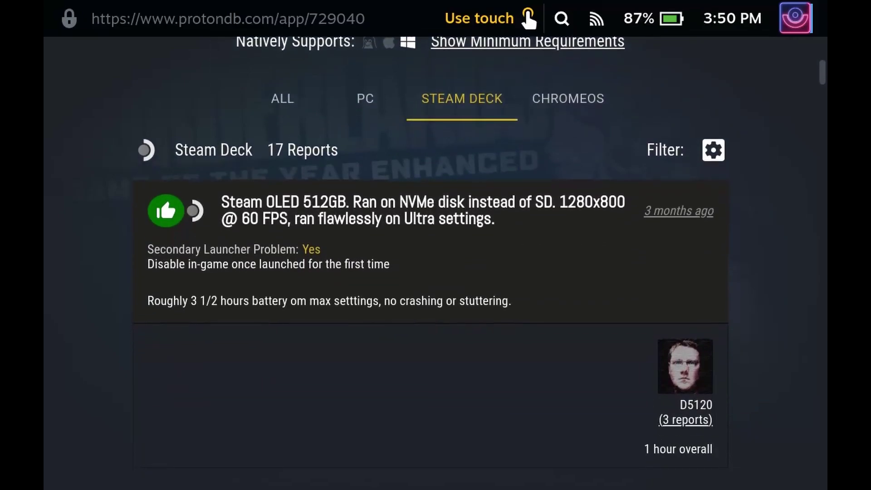
{"action": "key", "text": "Escape"}
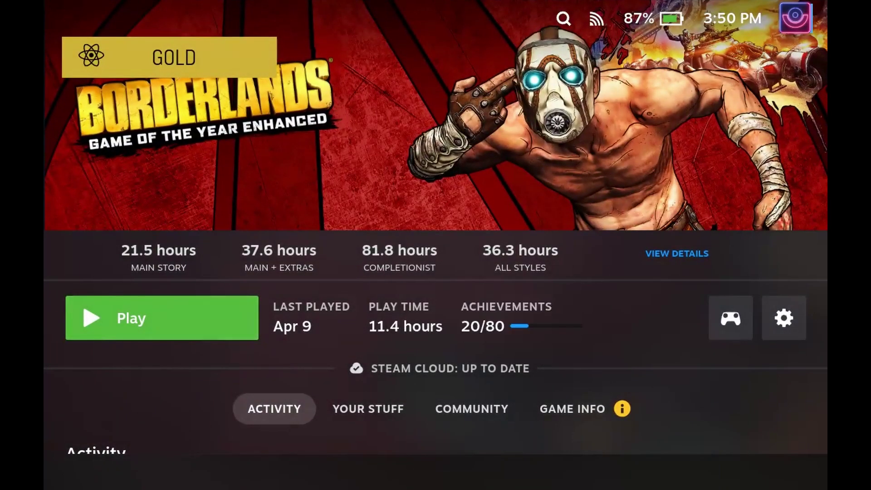
- Go from the library to Stardew Valley's game page and open its PLATINUM ProtonDB badge
{"action": "key", "text": "Escape"}
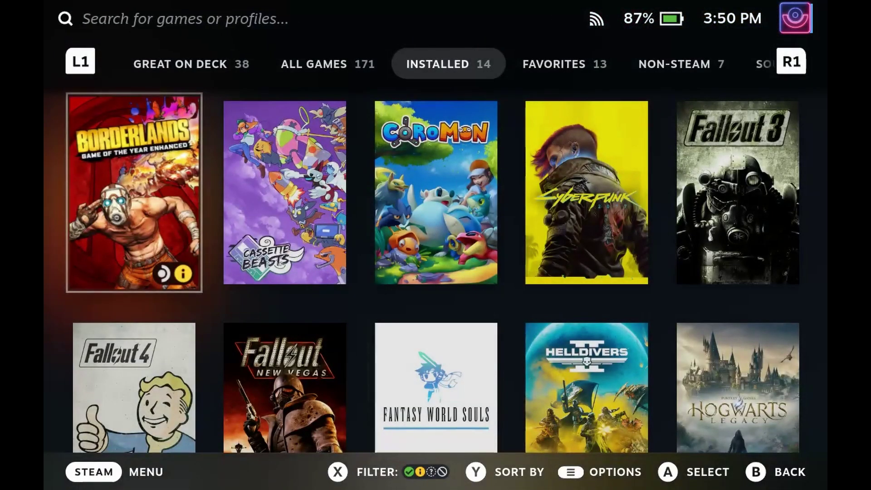
{"action": "key", "text": "Down"}
{"action": "key", "text": "Down"}
{"action": "key", "text": "Right"}
{"action": "key", "text": "Right"}
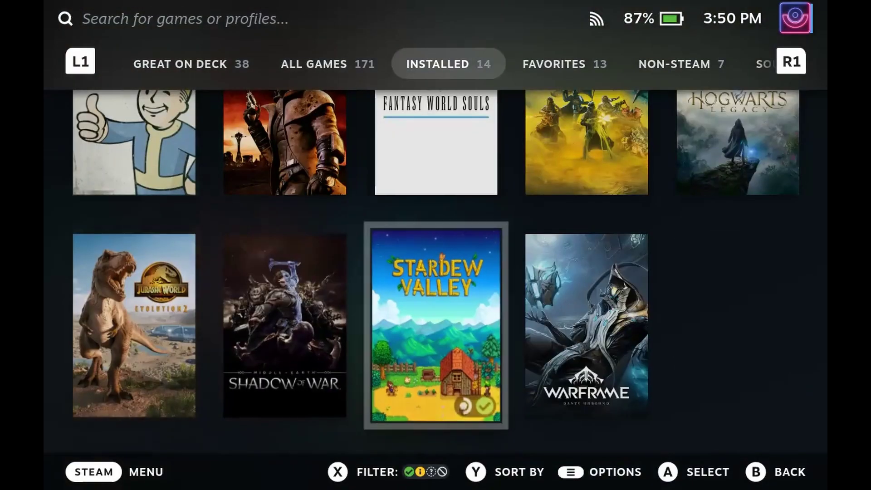
{"action": "key", "text": "Return"}
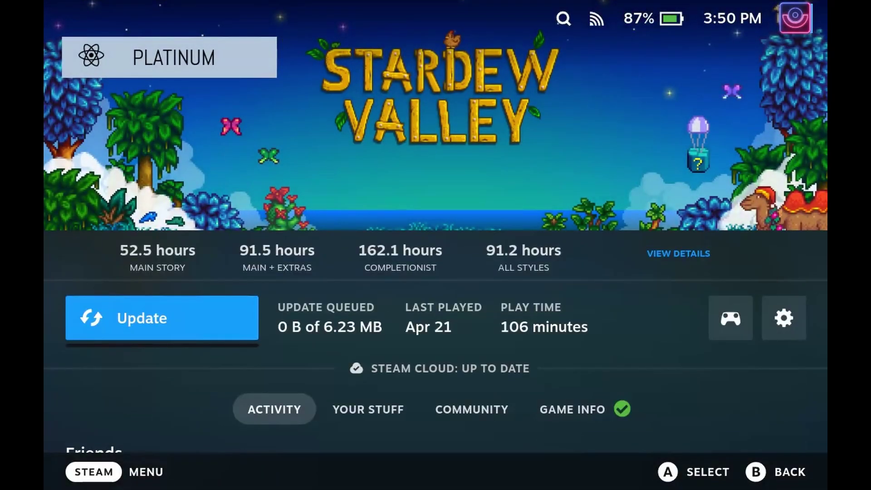
{"action": "key", "text": "Return"}
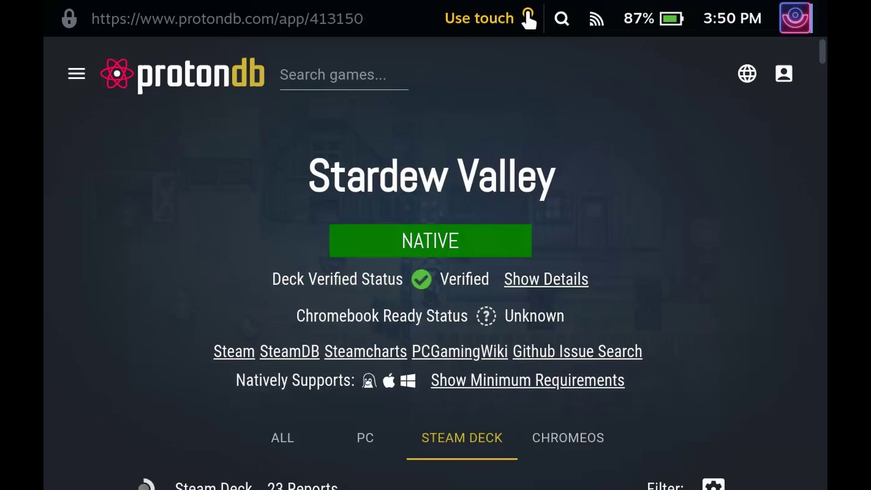
- Read Stardew Valley's NATIVE, Deck Verified reports, then install CSS Loader 2.1.1 from the Decky store
{"action": "scroll", "coordinate": [436, 263], "scroll_direction": "down", "scroll_amount": 5}
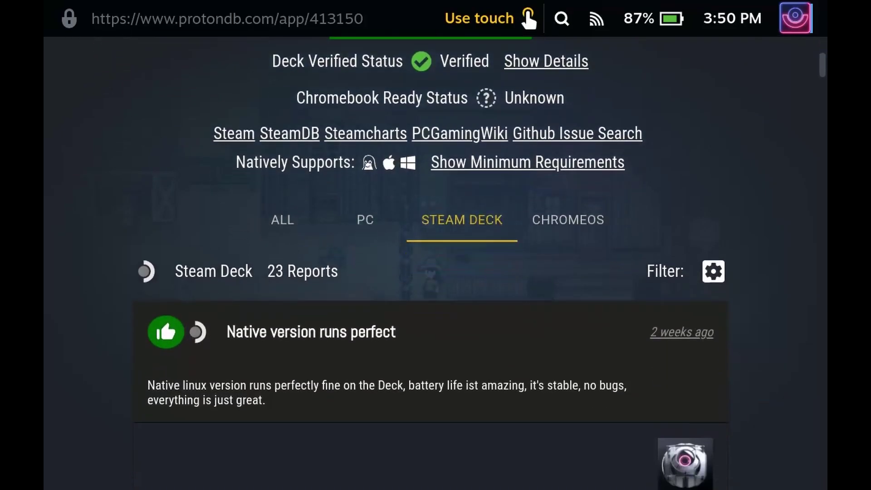
{"action": "scroll", "coordinate": [436, 264], "scroll_direction": "down", "scroll_amount": 6}
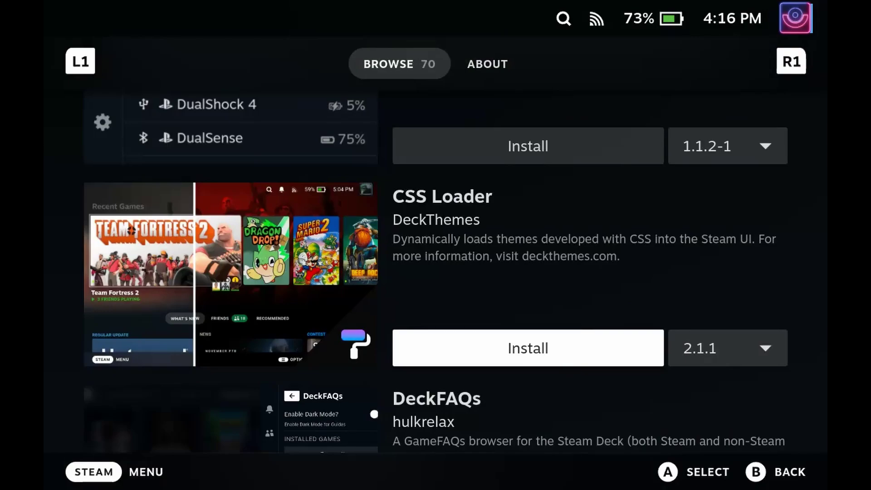
{"action": "key", "text": "Return"}
{"action": "key", "text": "Return"}
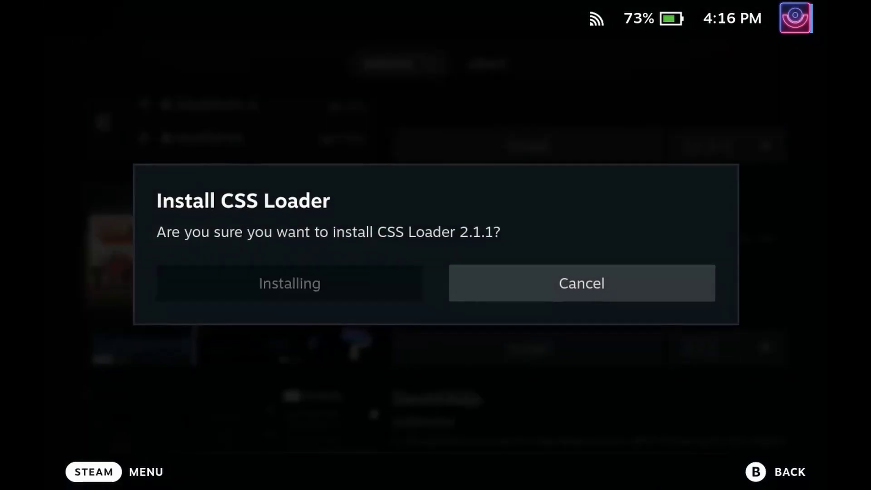
- Leave the Decky store and return to the Steam Home screen through the main menu
{"action": "key", "text": "Escape"}
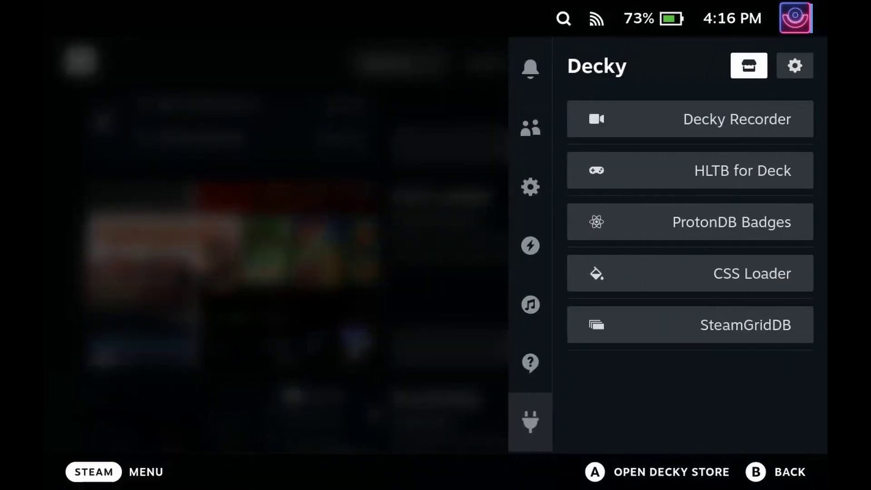
{"action": "key", "text": "super"}
{"action": "key", "text": "Down"}
{"action": "key", "text": "Escape"}
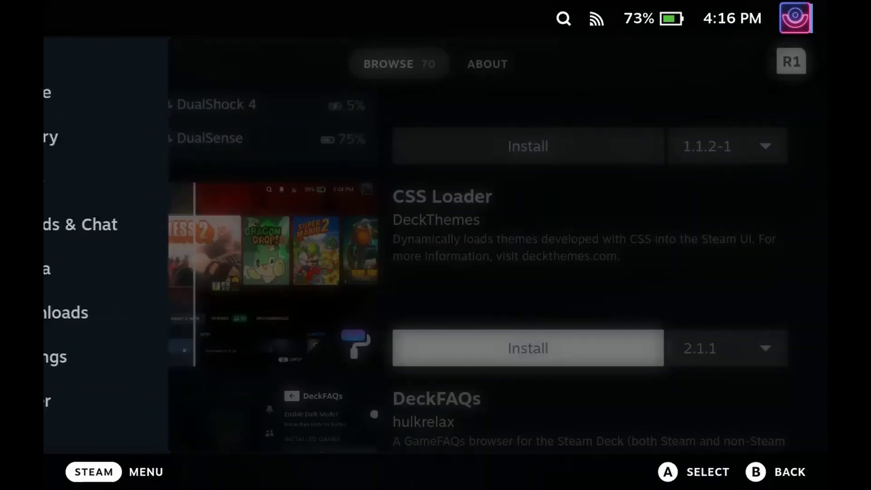
{"action": "key", "text": "super"}
{"action": "key", "text": "Return"}
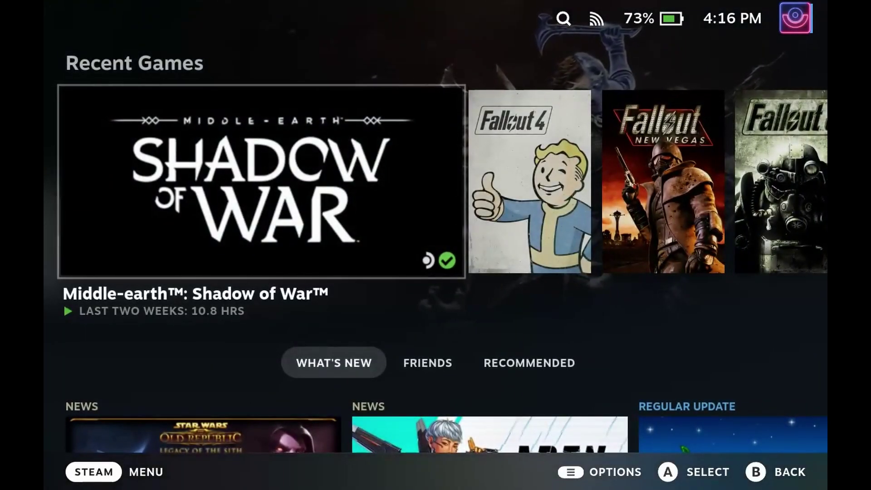
- Open the CSS Loader plugin from the Decky Quick Access list, showing no themes installed
{"action": "key", "text": "ctrl+2"}
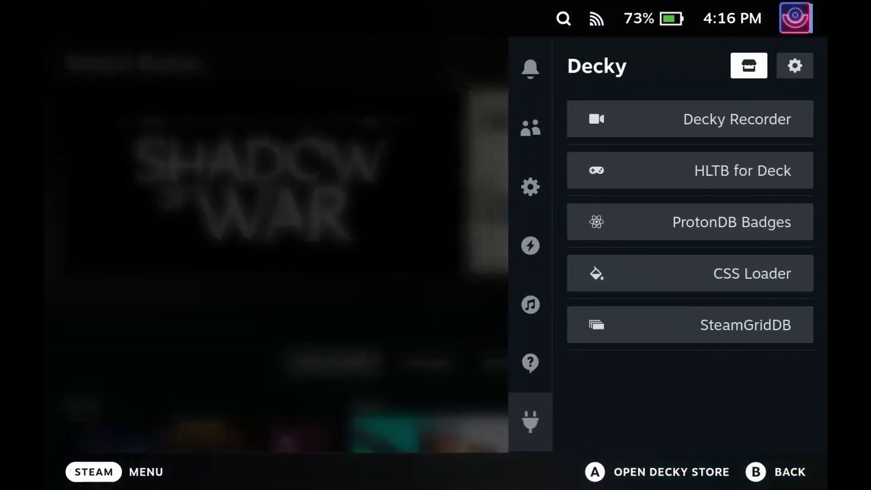
{"action": "key", "text": "Down"}
{"action": "key", "text": "Down"}
{"action": "key", "text": "Down"}
{"action": "key", "text": "Down"}
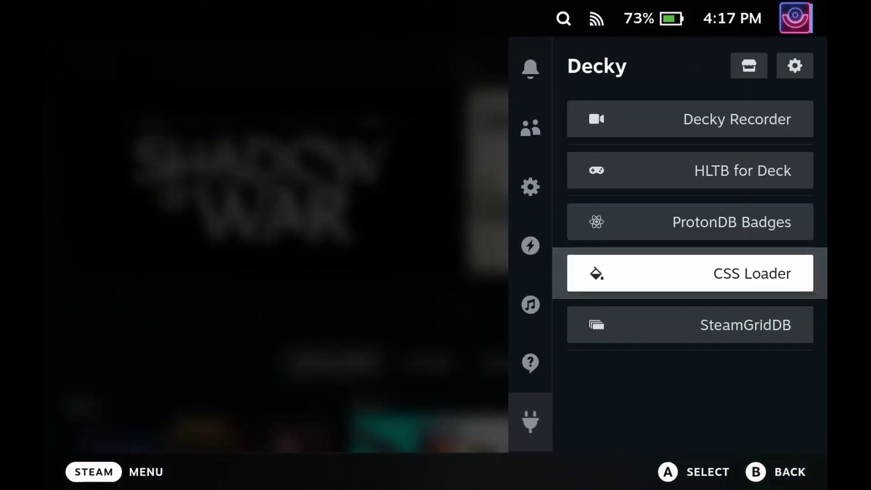
{"action": "key", "text": "Return"}
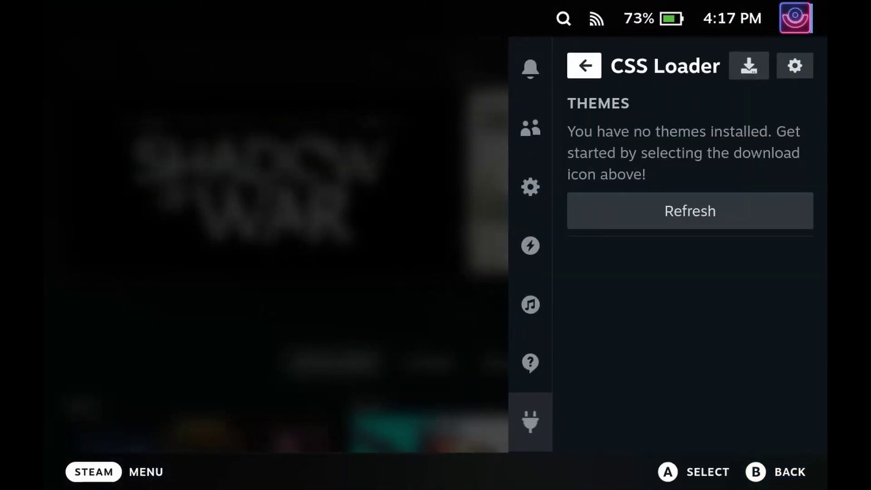
{"action": "key", "text": "Right"}
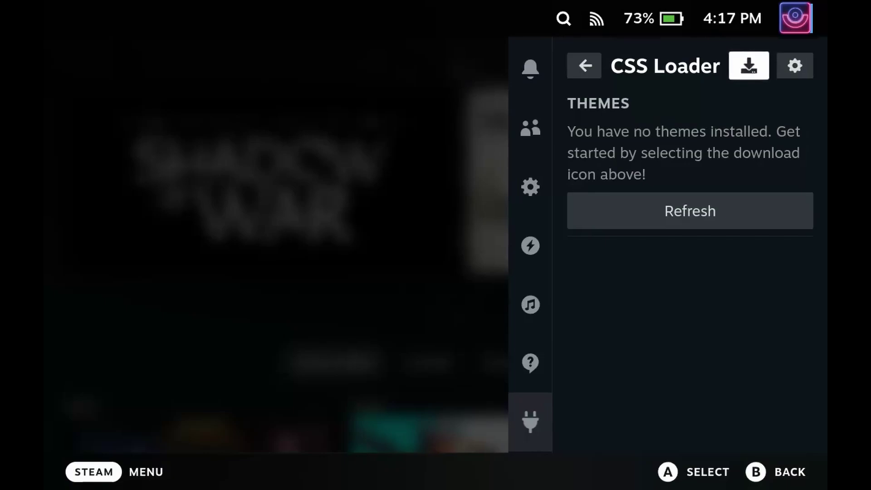
{"action": "key", "text": "Return"}
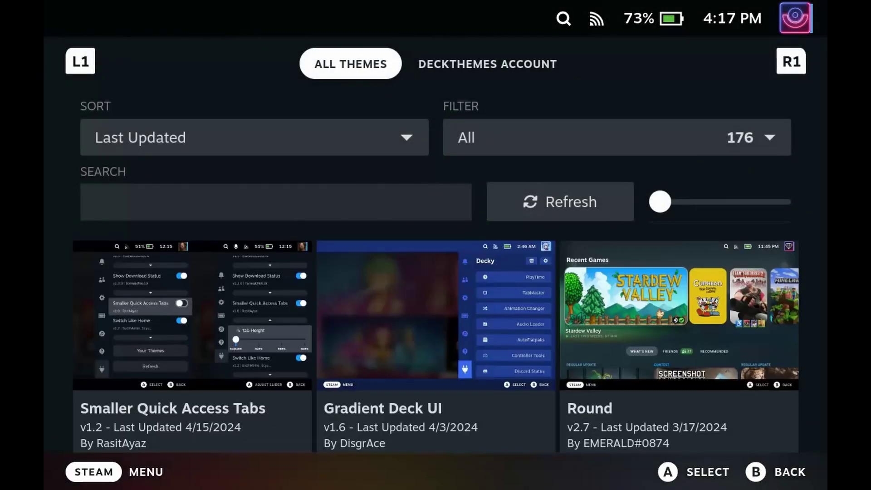
- Install the Phantom theme from the CSS Loader store and return to the home screen
{"action": "key", "text": "Down"}
{"action": "key", "text": "Down"}
{"action": "key", "text": "Down"}
{"action": "key", "text": "Down"}
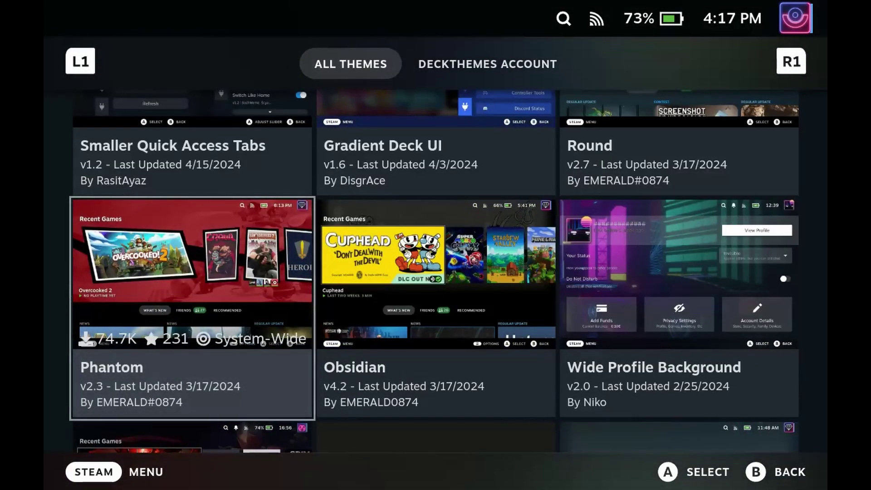
{"action": "key", "text": "Return"}
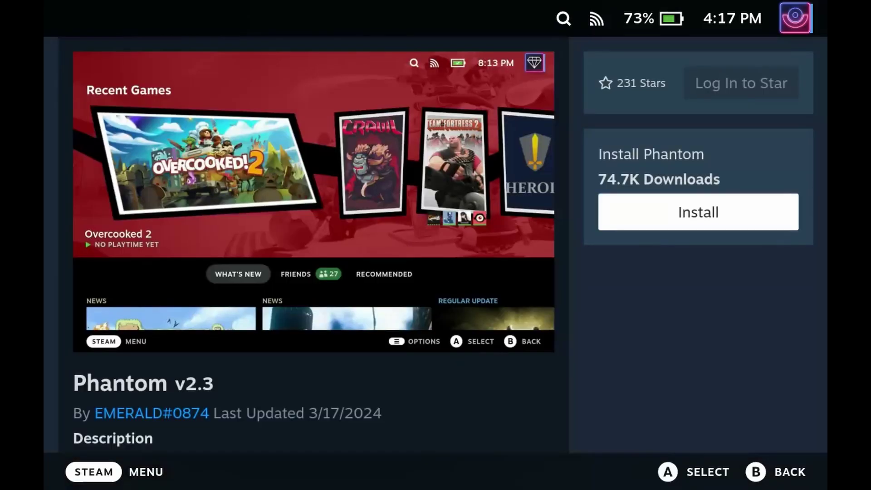
{"action": "key", "text": "Return"}
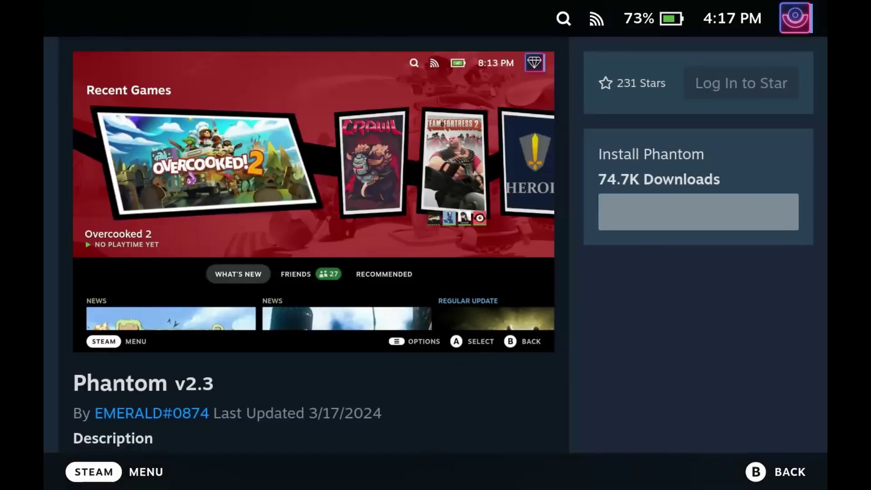
{"action": "key", "text": "Escape"}
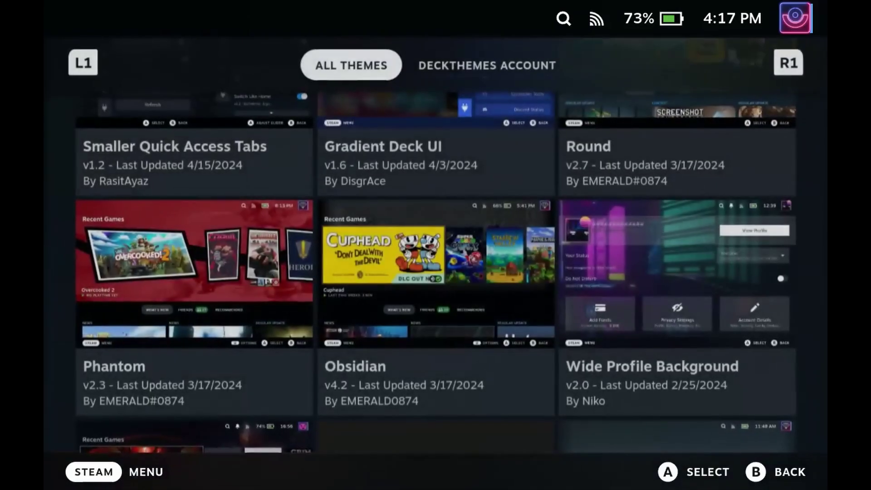
{"action": "key", "text": "Escape"}
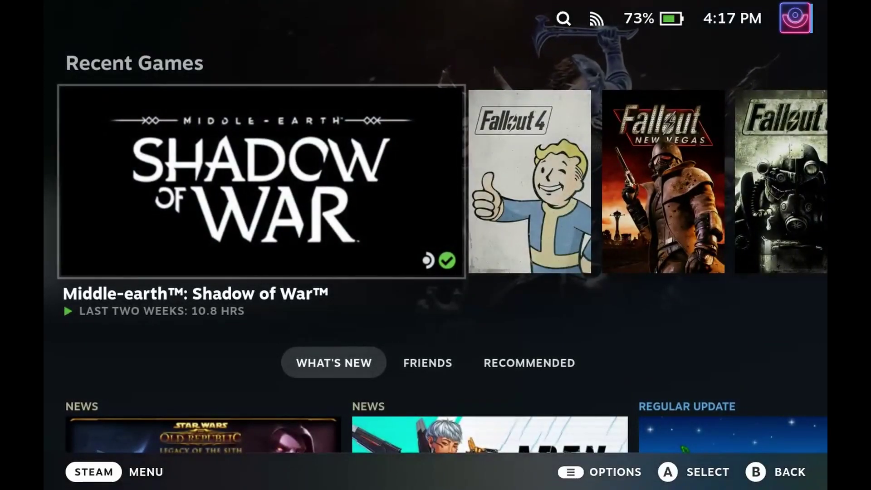
- Refresh CSS Loader's installed themes, toggle Phantom on, and close Quick Access
{"action": "key", "text": "ctrl+2"}
{"action": "key", "text": "Down"}
{"action": "key", "text": "Return"}
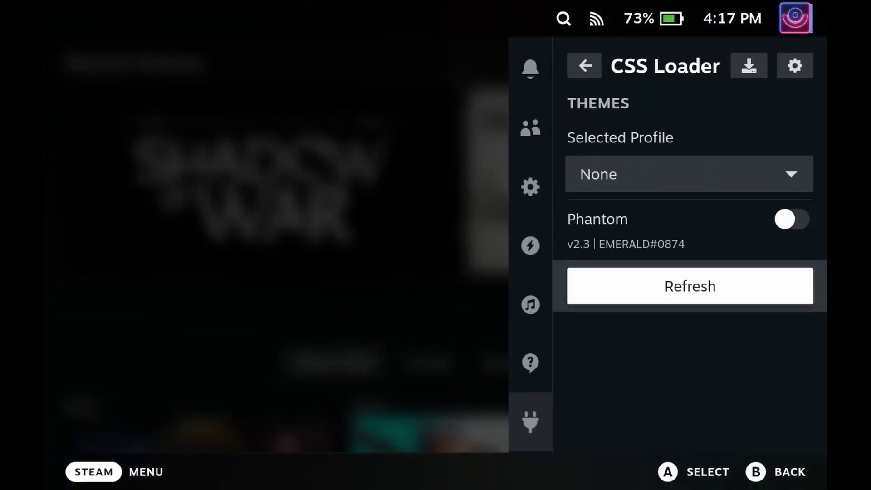
{"action": "key", "text": "Up"}
{"action": "key", "text": "Return"}
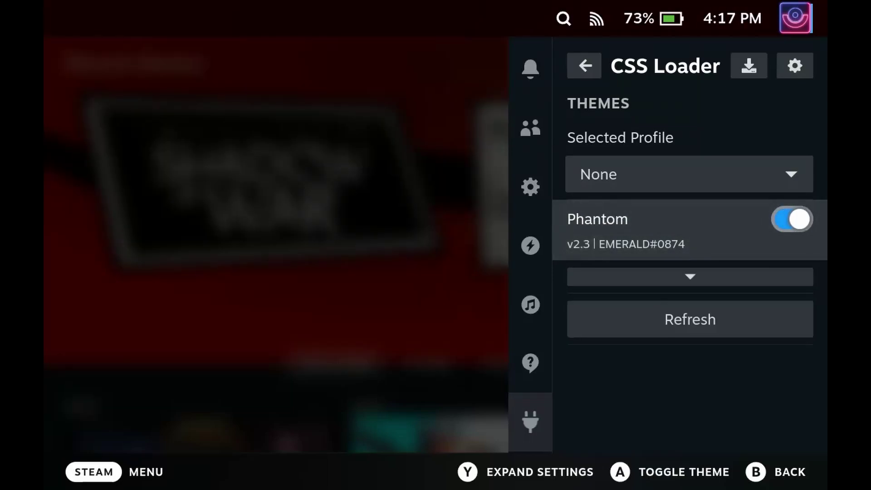
{"action": "key", "text": "Escape"}
{"action": "key", "text": "Left"}
{"action": "key", "text": "Escape"}
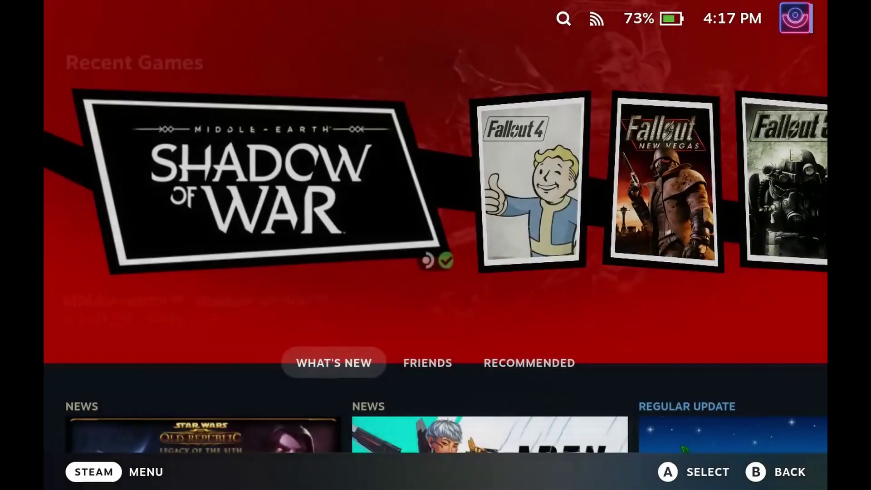
- Check the themed recent games, then open the CSS Loader plugin page
{"action": "key", "text": "Right"}
{"action": "key", "text": "Right"}
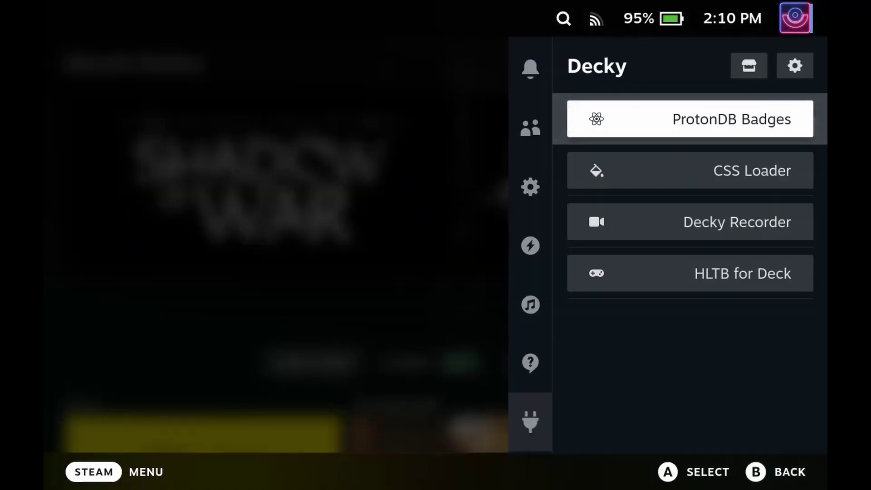
{"action": "key", "text": "Down"}
{"action": "key", "text": "Return"}
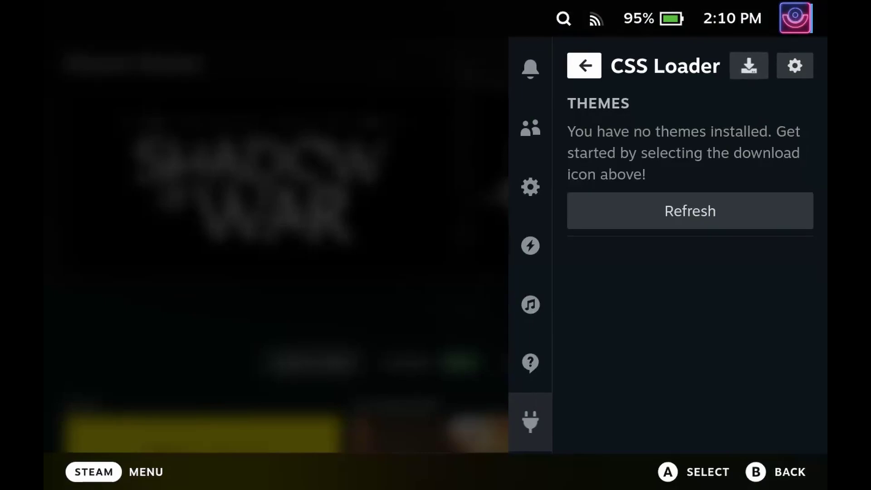
- Browse the CSS Loader theme store to the Phantom card and open its details
{"action": "key", "text": "Right"}
{"action": "key", "text": "Return"}
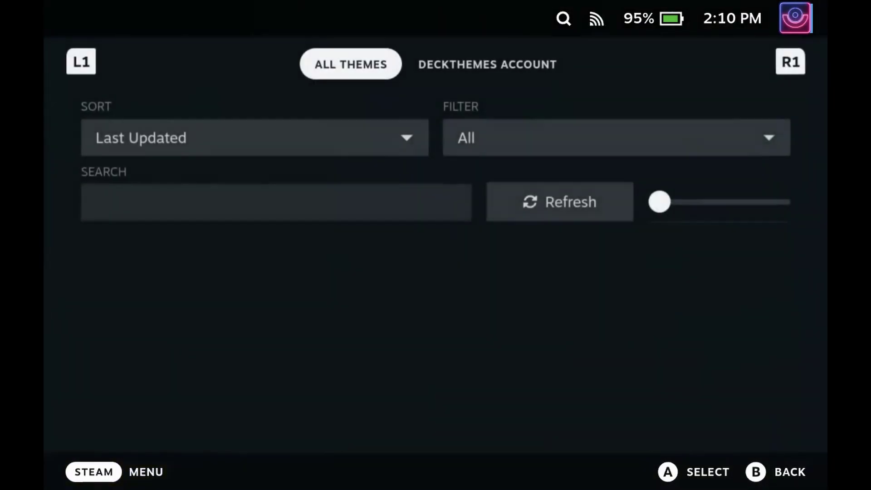
{"action": "key", "text": "Down"}
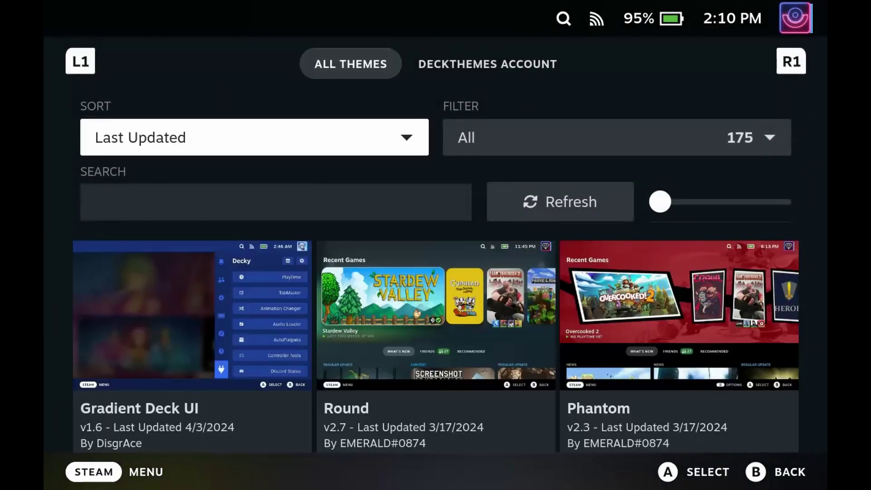
{"action": "key", "text": "Down"}
{"action": "key", "text": "Down"}
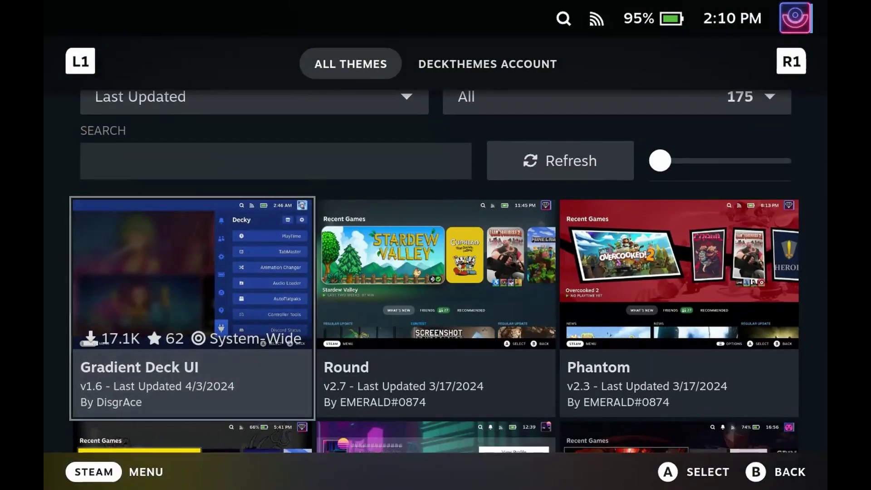
{"action": "key", "text": "Right"}
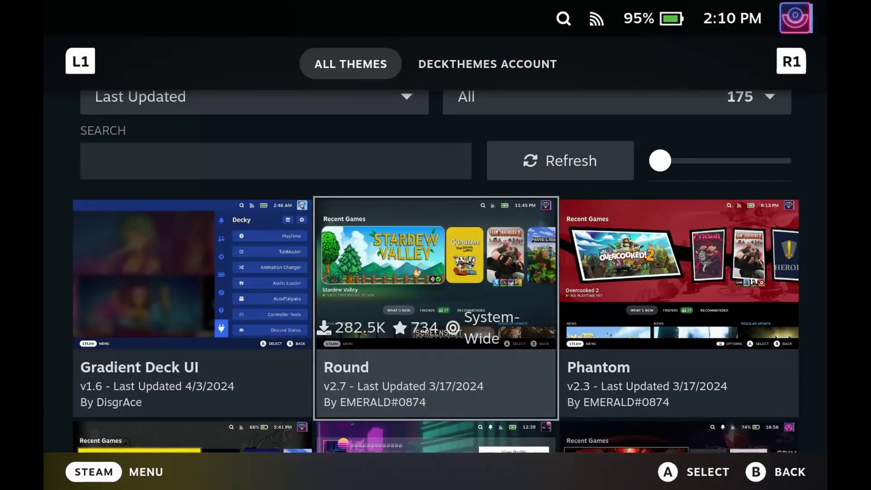
{"action": "key", "text": "Right"}
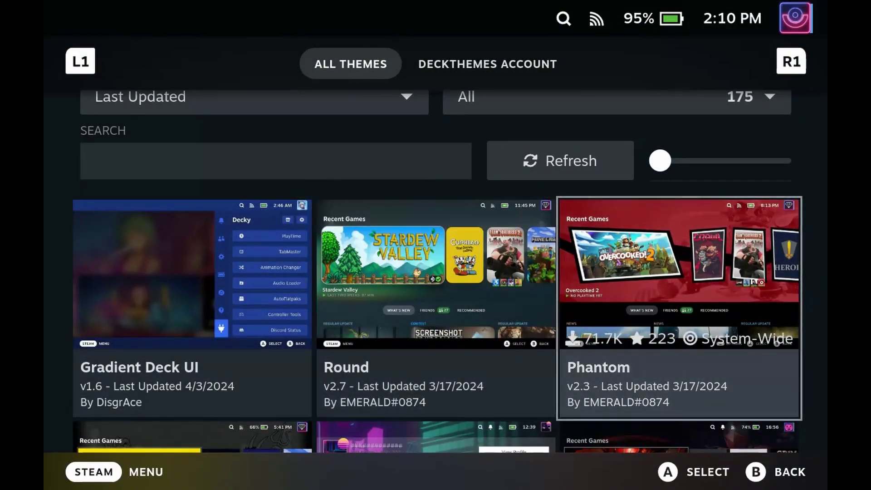
{"action": "key", "text": "Return"}
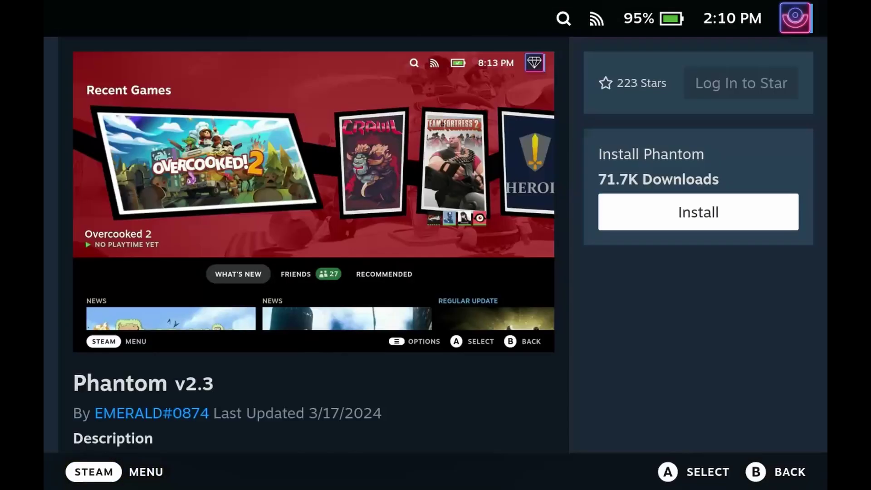
- Read Phantom's description, install it, and go back to the Steam home screen
{"action": "key", "text": "Left"}
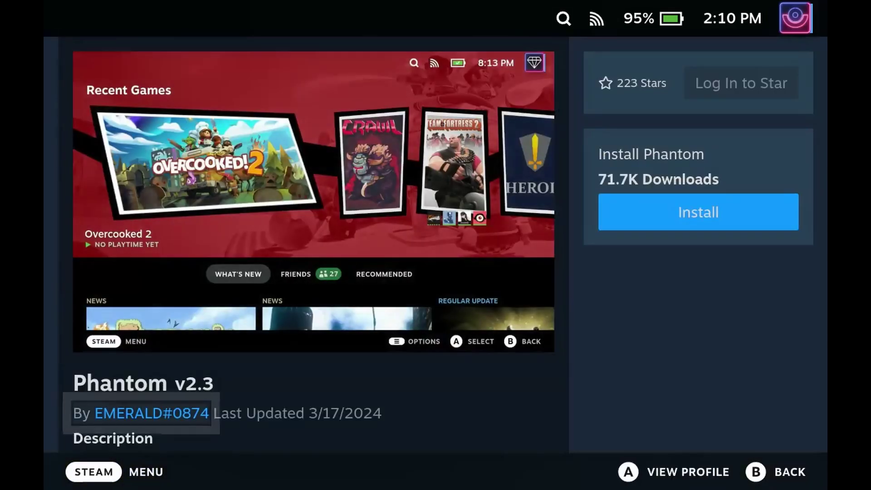
{"action": "key", "text": "Down"}
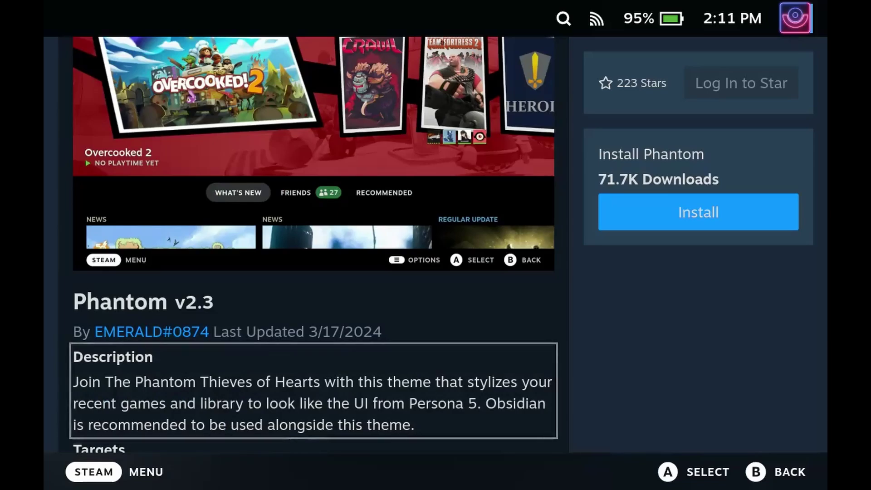
{"action": "key", "text": "Right"}
{"action": "key", "text": "Return"}
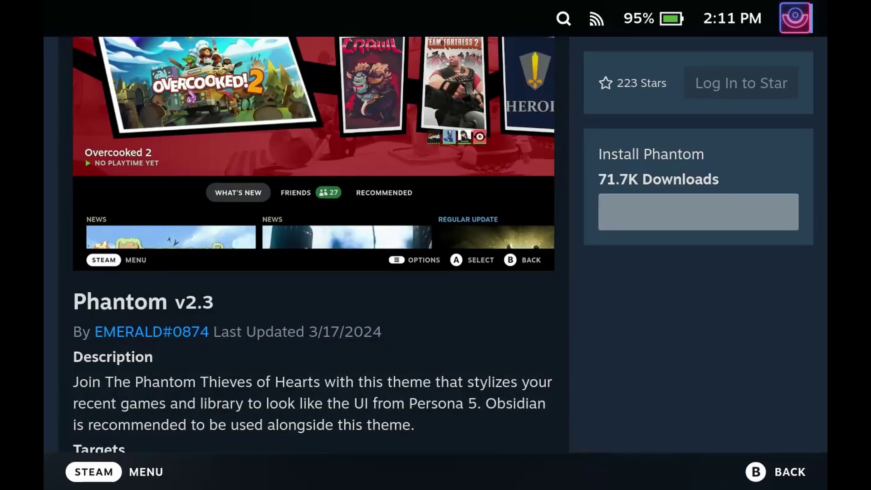
{"action": "key", "text": "Escape"}
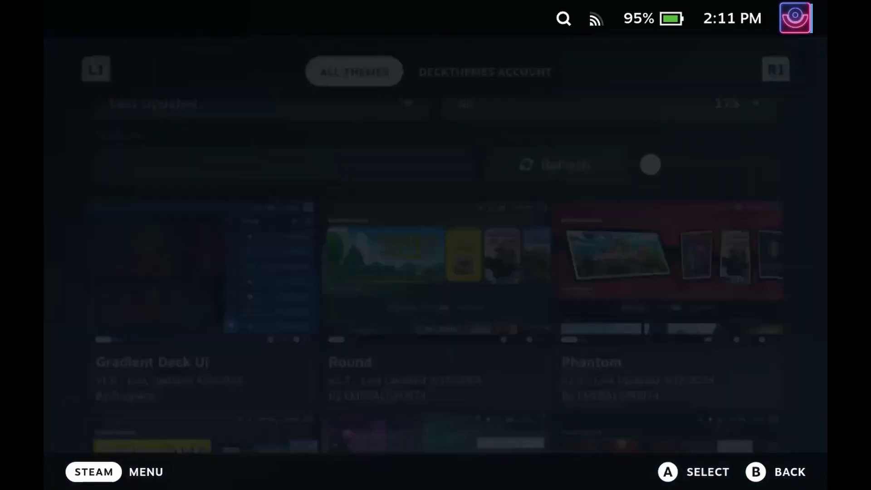
{"action": "key", "text": "ctrl+1"}
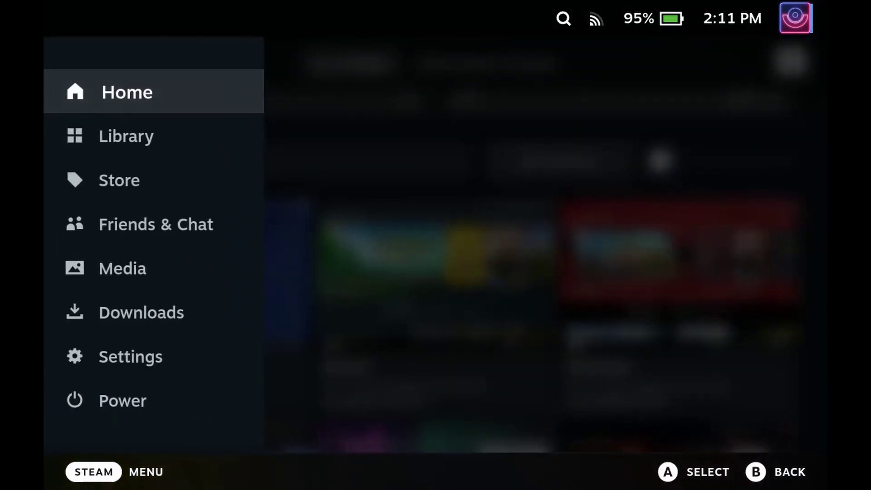
{"action": "key", "text": "Return"}
{"action": "key", "text": "Down"}
- Enable Phantom v2.3 with Red (Joker / Violet) colour and Flat on, then close Quick Access
{"action": "key", "text": "ctrl+2"}
{"action": "key", "text": "Down"}
{"action": "key", "text": "Return"}
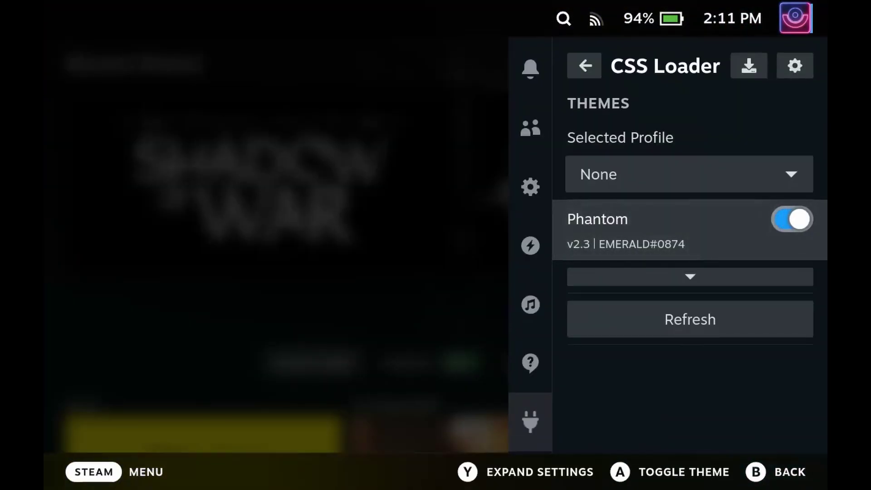
{"action": "key", "text": "Down"}
{"action": "key", "text": "Return"}
{"action": "key", "text": "Down"}
{"action": "key", "text": "Down"}
{"action": "key", "text": "Down"}
{"action": "key", "text": "Down"}
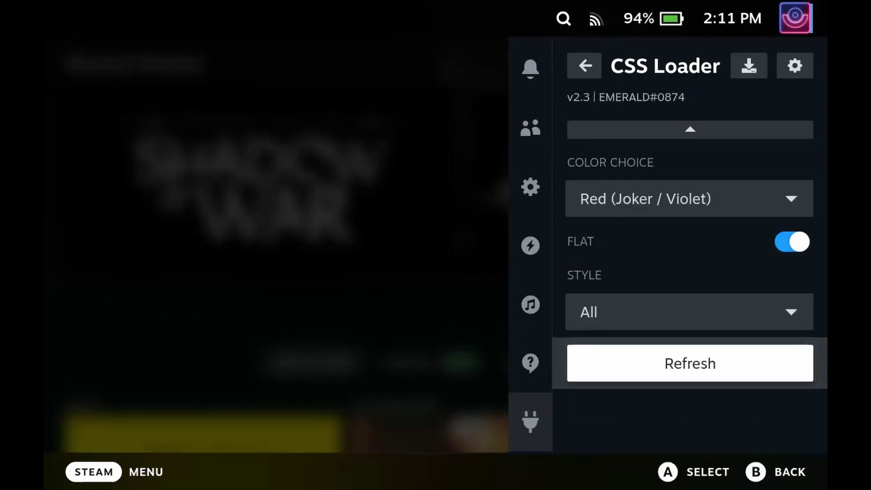
{"action": "key", "text": "Escape"}
{"action": "key", "text": "Left"}
{"action": "key", "text": "Escape"}
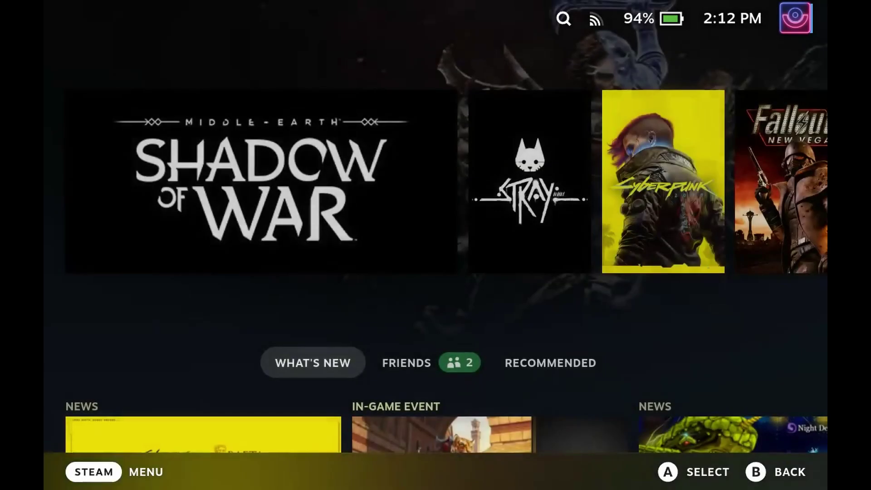